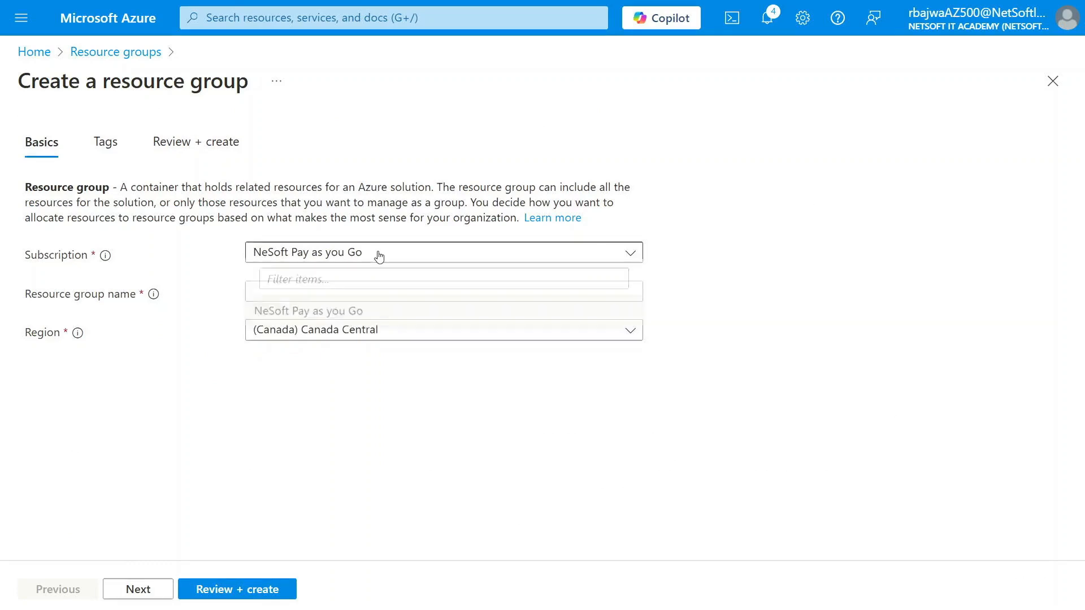
Fill in the new resource group's basics: subscription NeSoft Pay as you Go, name DEMO, and region (Canada) Canada Central
left_click(316, 314)
left_click(281, 296)
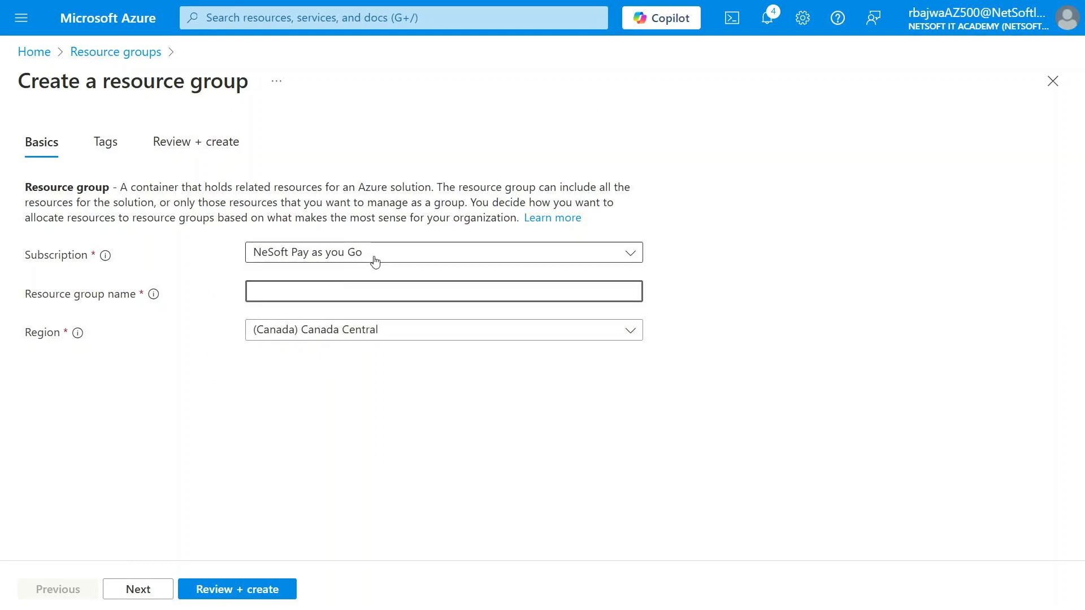
type("DEMO")
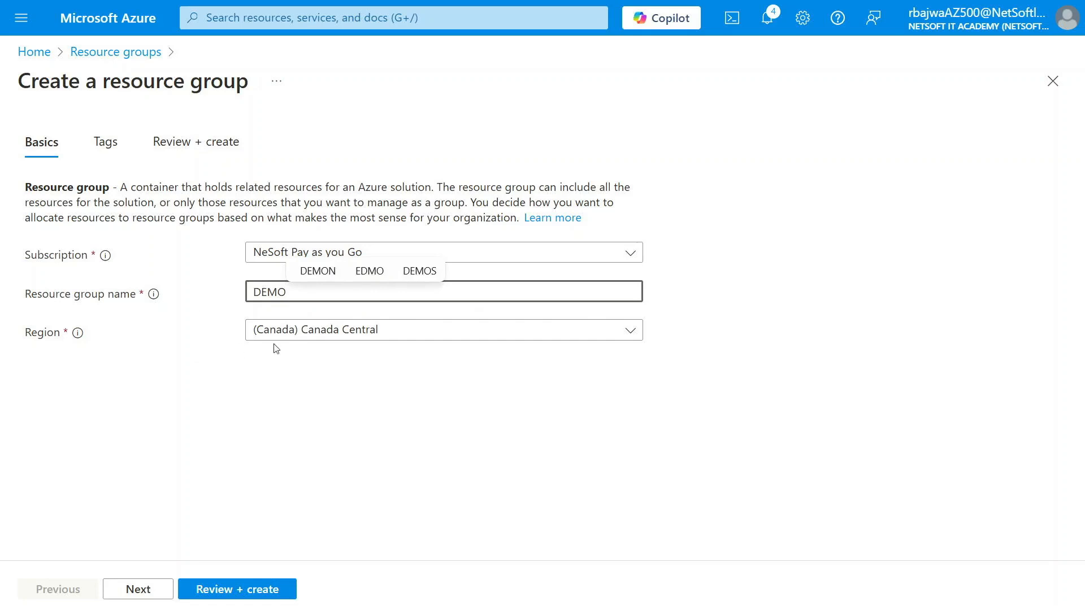
left_click(353, 337)
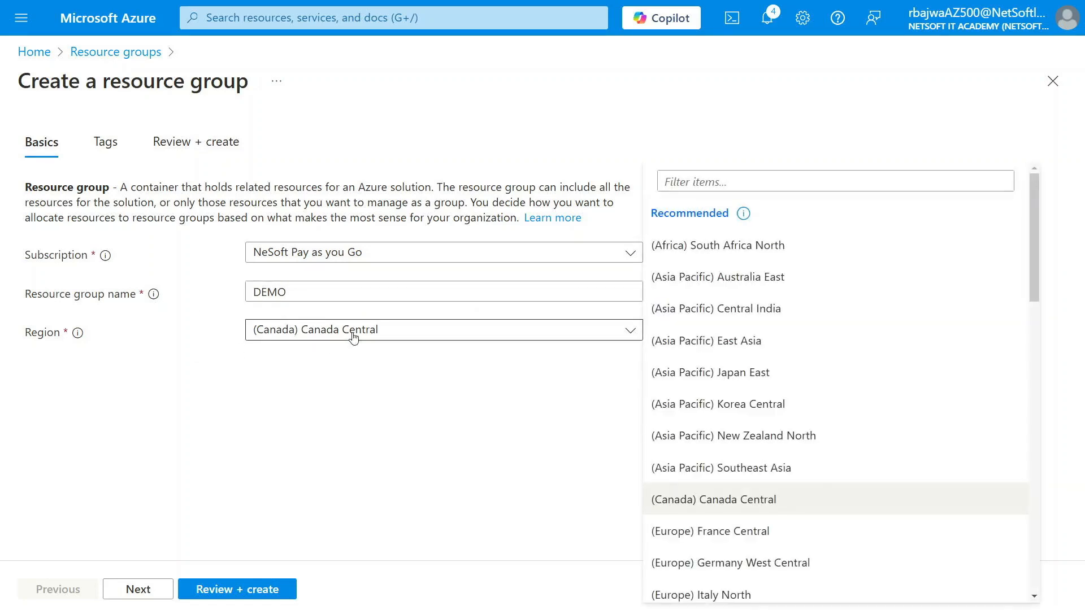
scroll(763, 371, "down", 1)
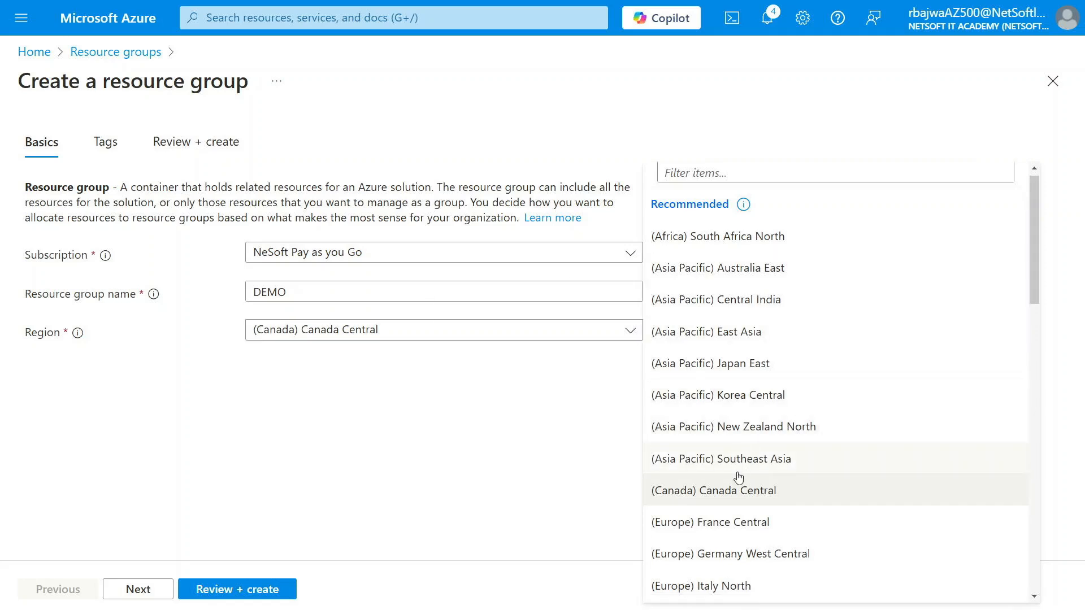
left_click(547, 434)
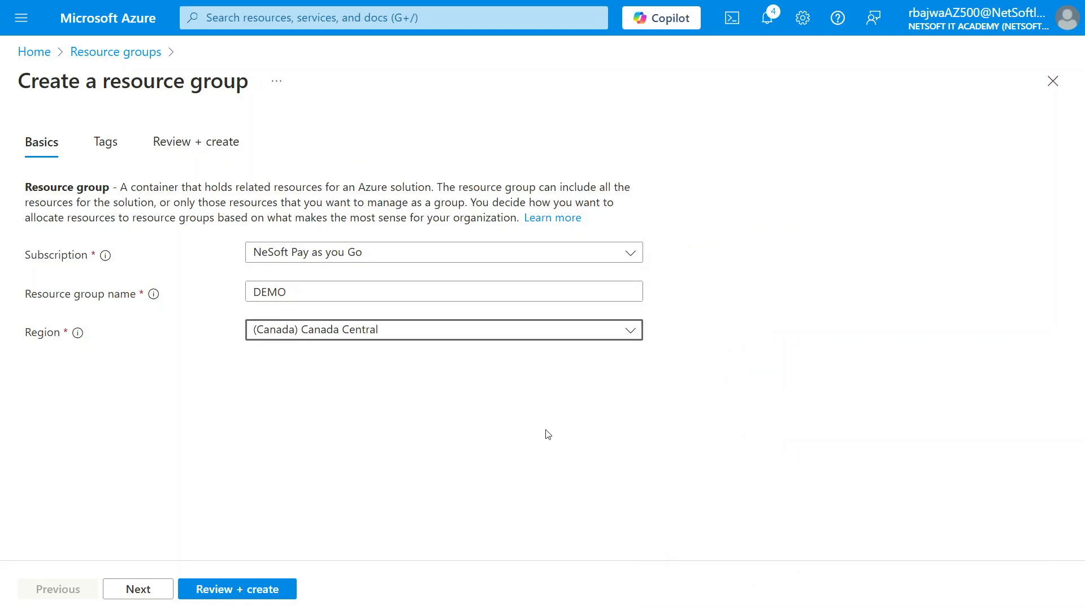
Leave the tags empty, create the resource group and dismiss the notification
left_click(138, 589)
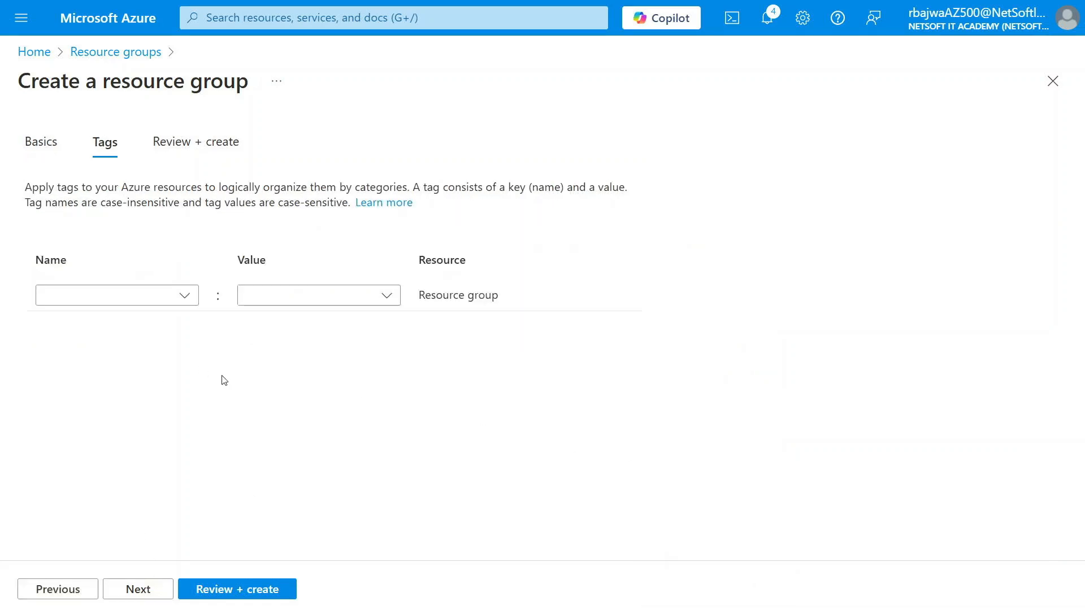
left_click(142, 589)
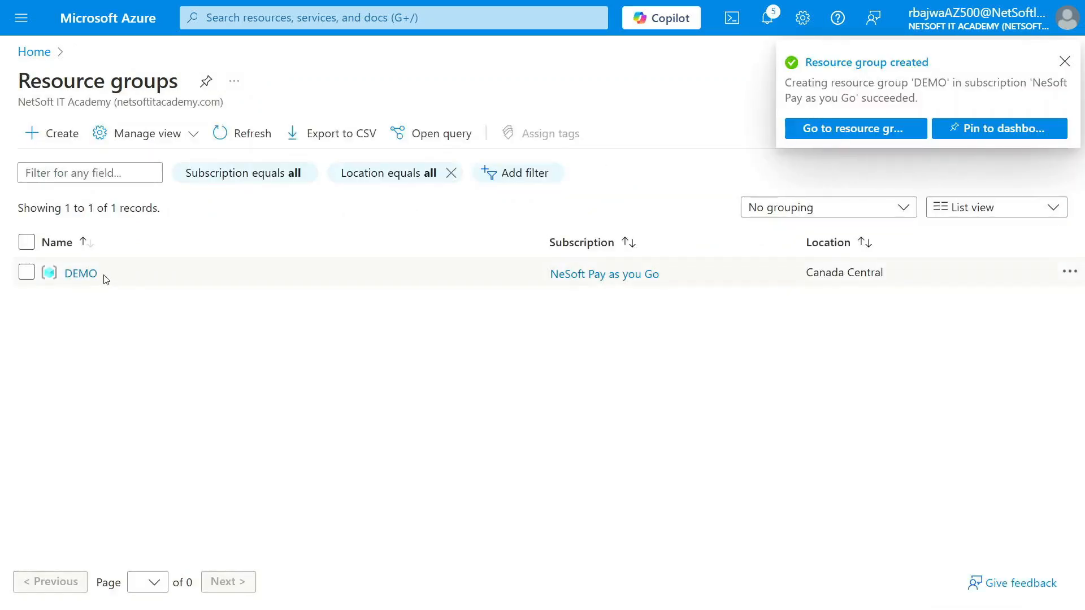
left_click(1064, 61)
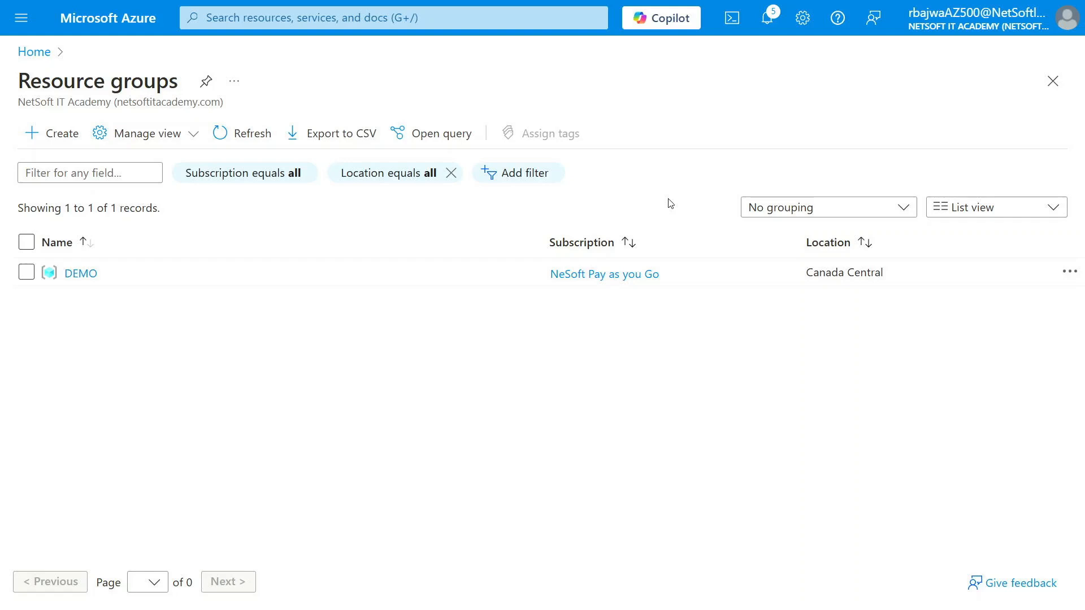
Open a Bash Cloud Shell and run the pasted command "az group create --name testRG --location canadacentral"
left_click(739, 26)
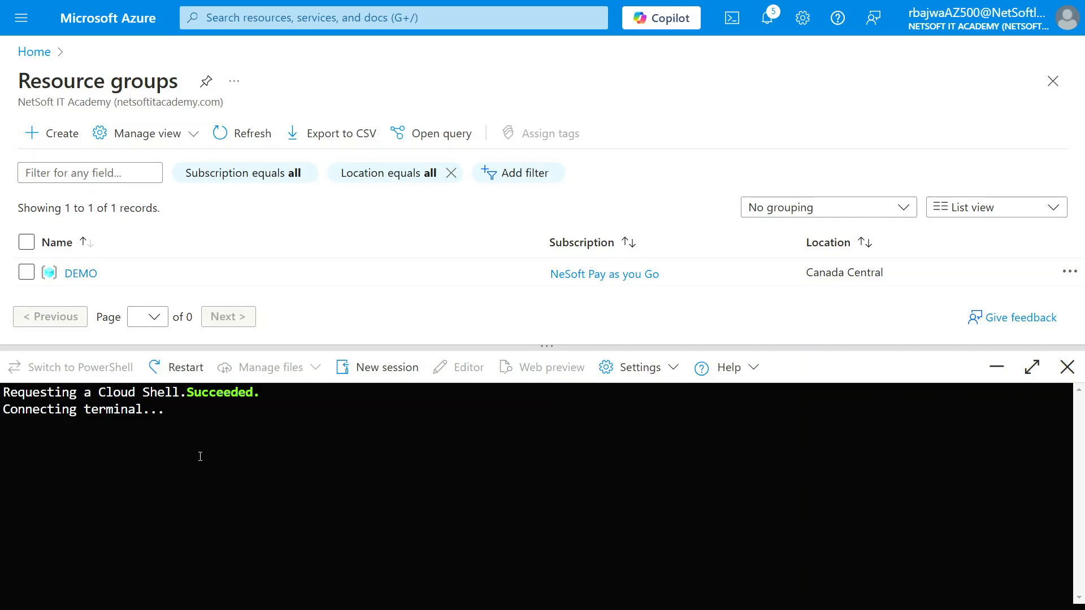
right_click(107, 553)
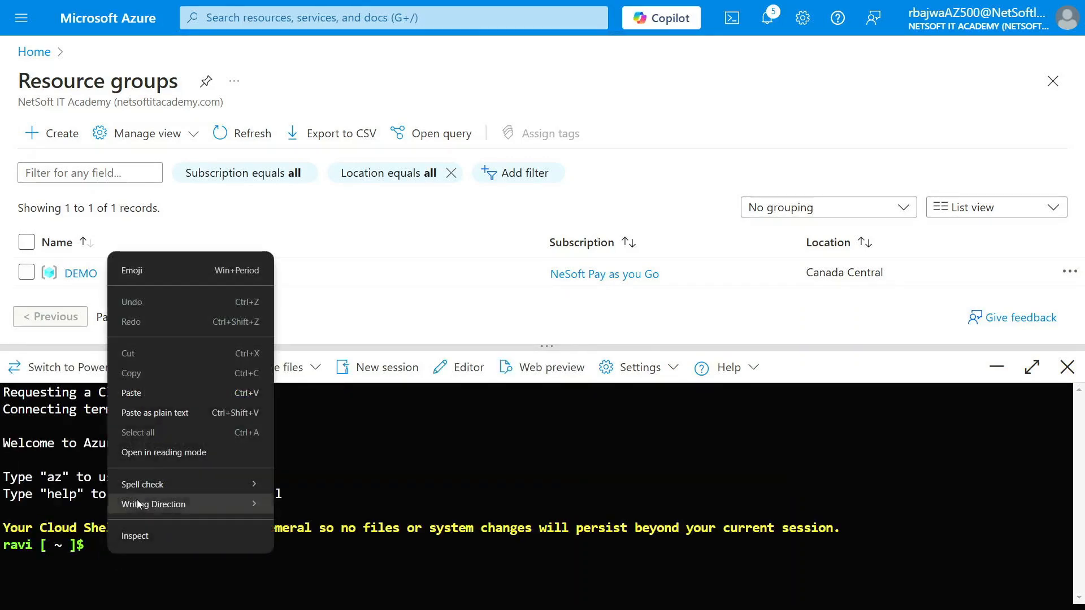
left_click(157, 395)
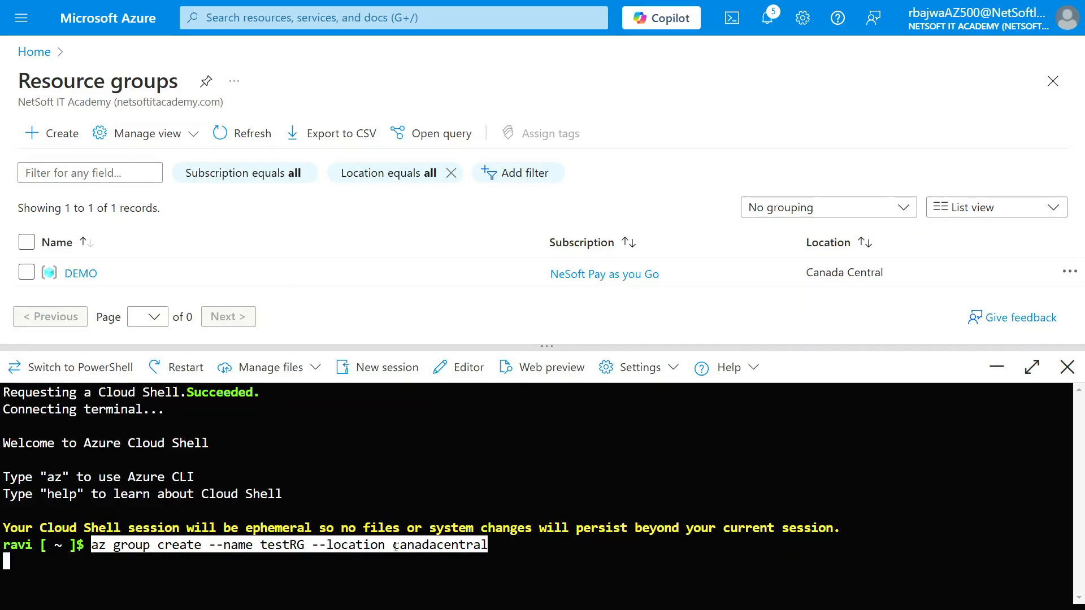
left_click(499, 547)
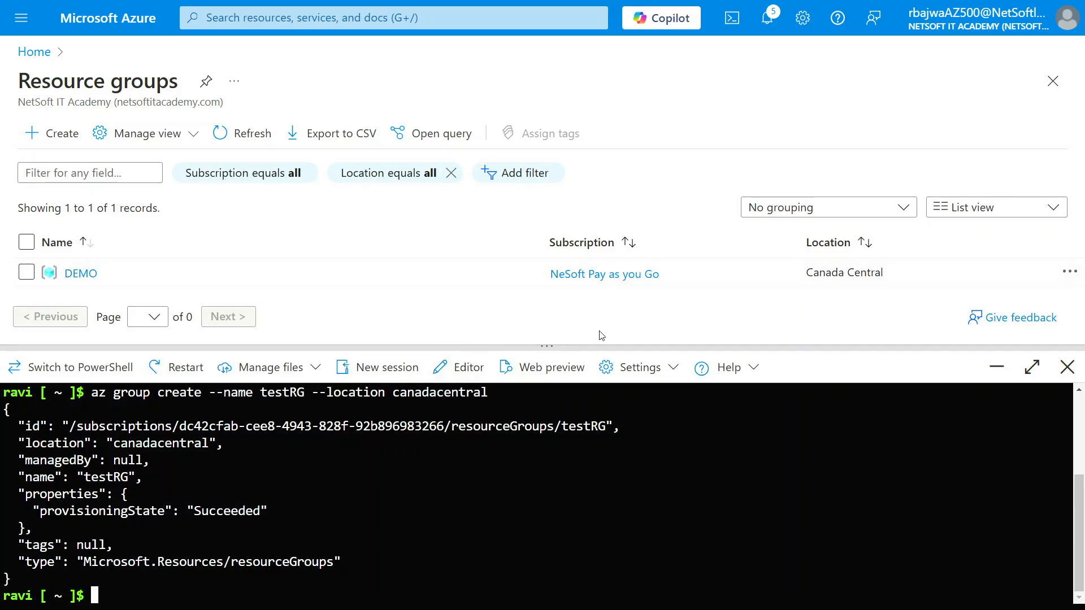
Refresh the resource groups list to check for testRG, shrinking the Cloud Shell pane for the check and enlarging it again
left_click_drag(551, 346, 551, 455)
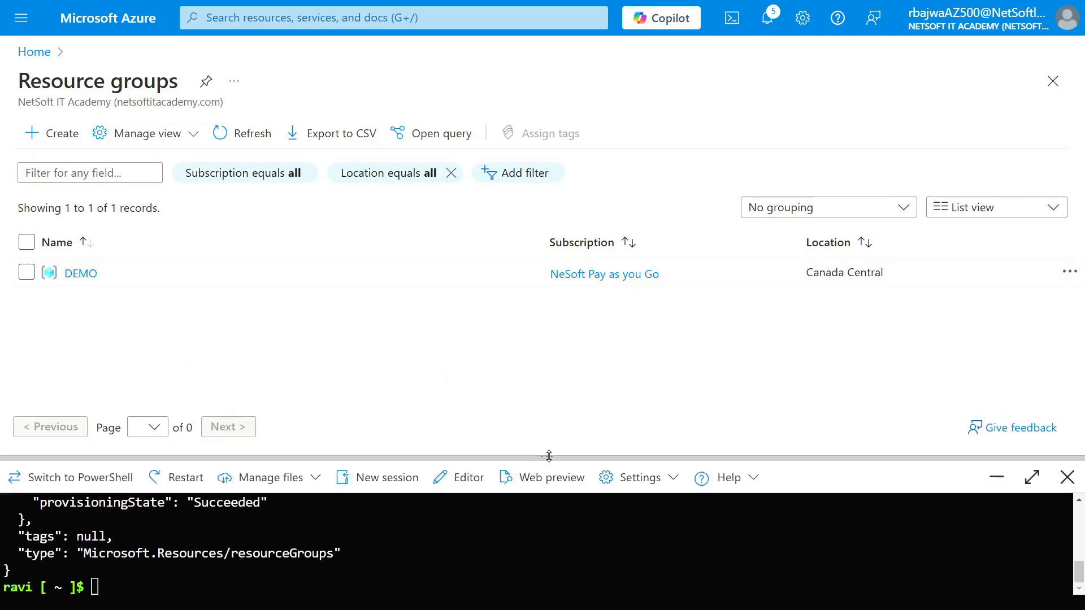
left_click(241, 136)
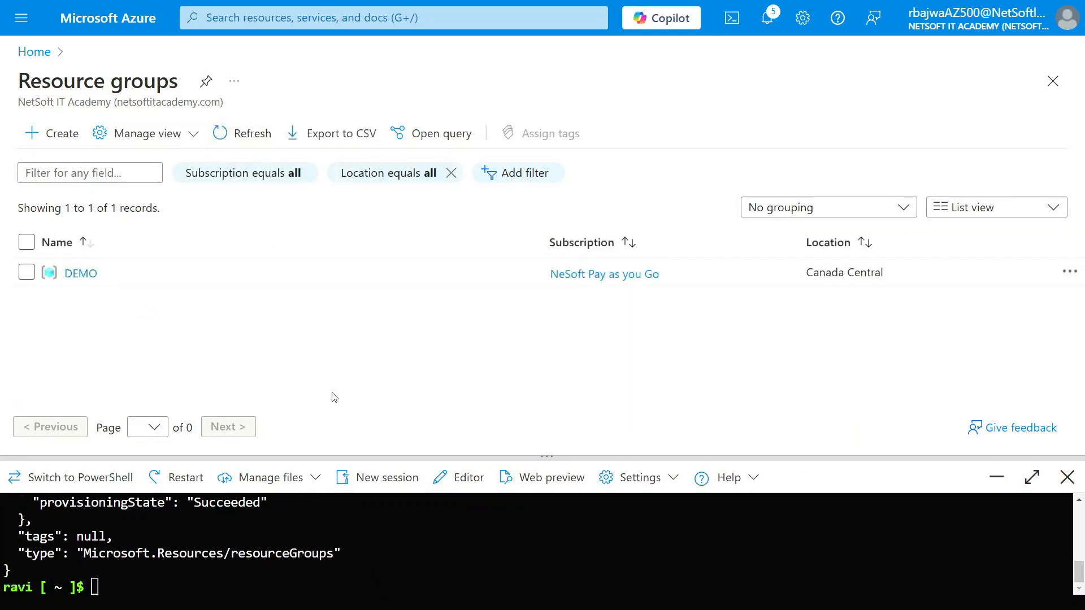
left_click(252, 135)
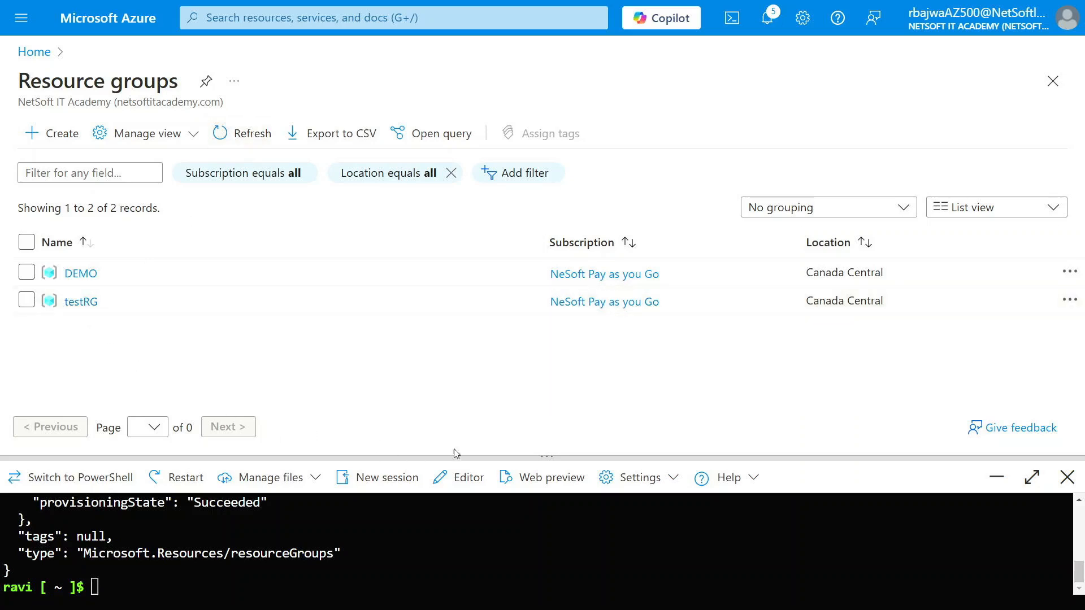
left_click_drag(535, 459, 540, 357)
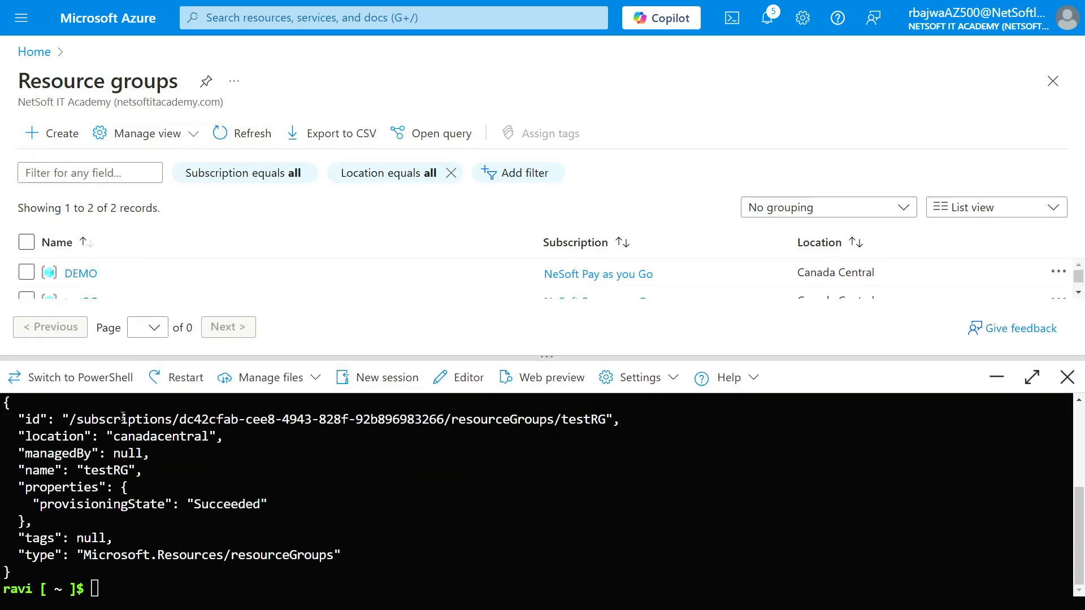
Switch Cloud Shell to PowerShell and run New-AzResourceGroup -Name testRG -Location "Canada Central", answering N to the update confirmation
left_click(88, 383)
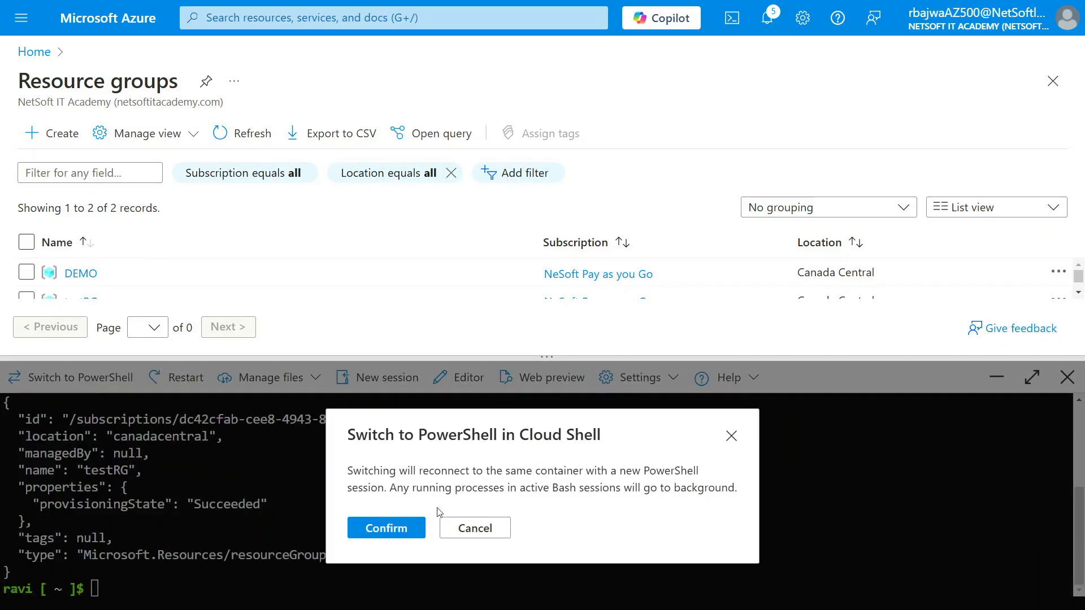
left_click(382, 527)
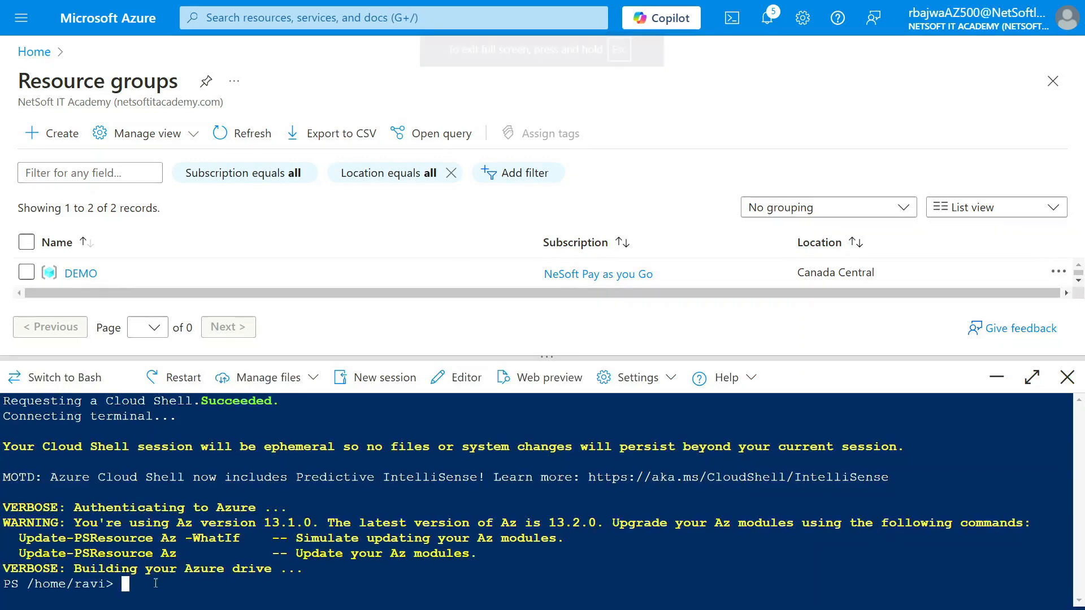
right_click(135, 592)
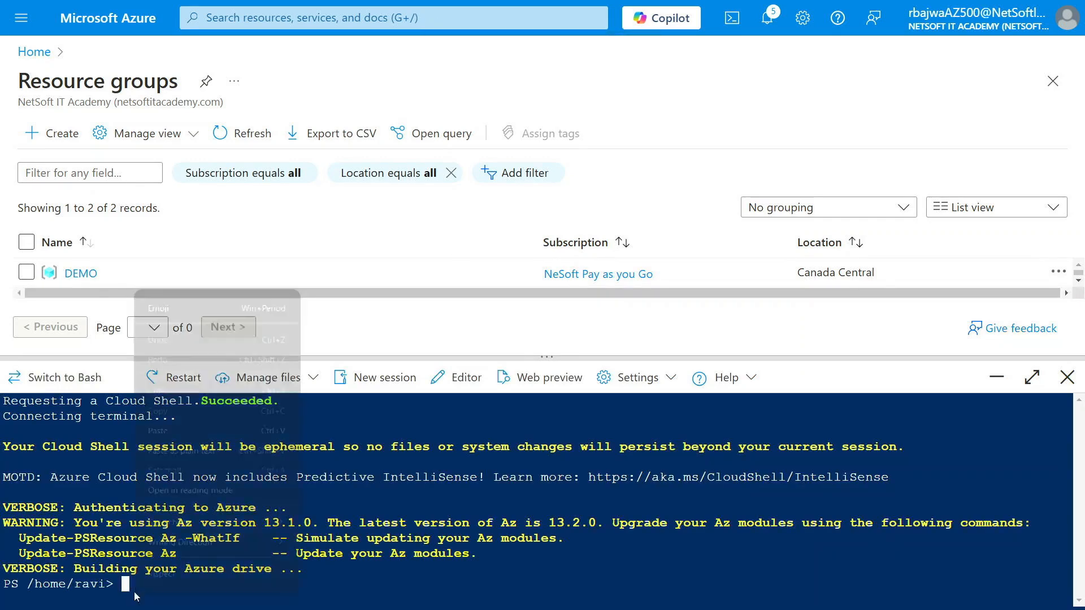
left_click(186, 432)
key("Return")
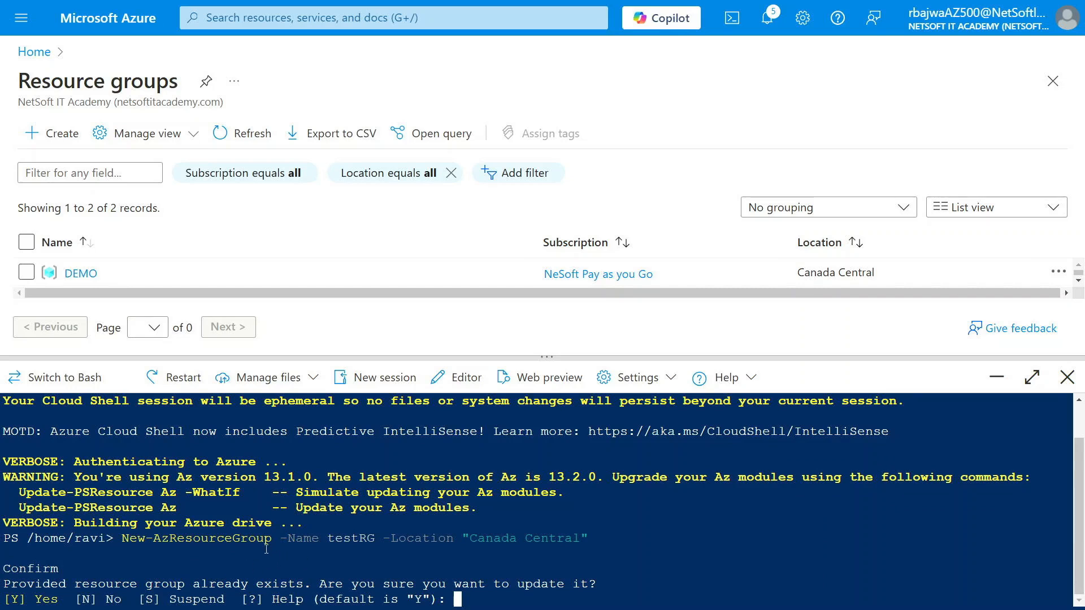
type("N")
key("Return")
Recall the last New-AzResourceGroup command, replace its name with DEMORG, and run it for location "Canada Central"
key("Up")
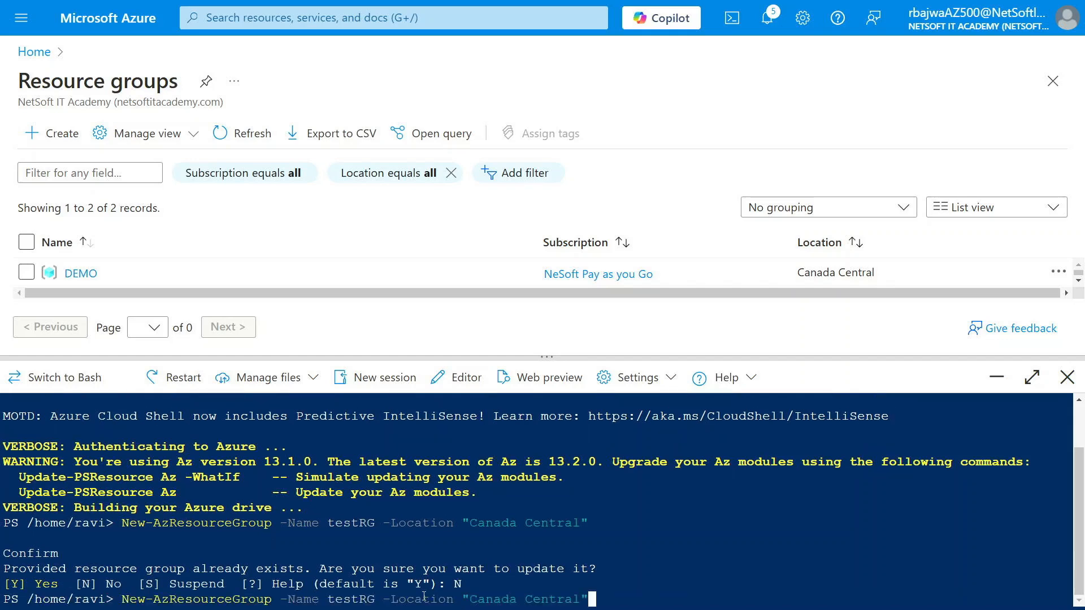
key("Left")
key("Left")
key("Left")
key("Left")
key("Left")
key("Left")
key("Left")
key("Left")
key("Left")
key("Left")
key("Left")
key("Left")
key("Left")
key("Left")
key("Left")
key("Left")
key("Left")
key("Left")
key("Left")
key("Left")
key("Left")
key("Left")
key("Left")
key("Left")
key("Left")
key("Left")
key("Left")
key("BackSpace")
key("BackSpace")
key("BackSpace")
key("BackSpace")
key("BackSpace")
key("BackSpace")
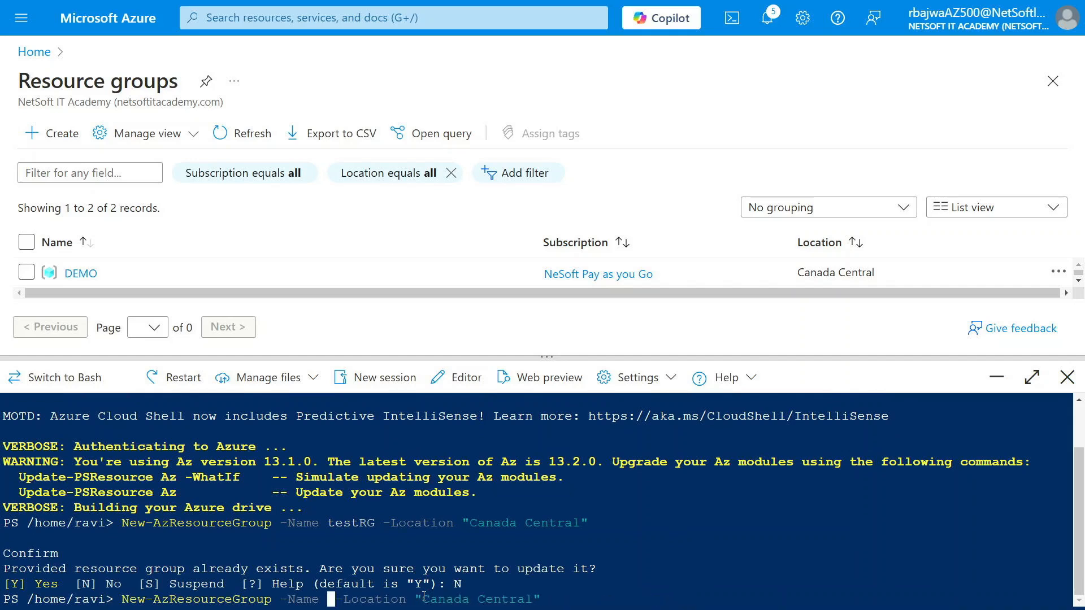
type("DEMORG")
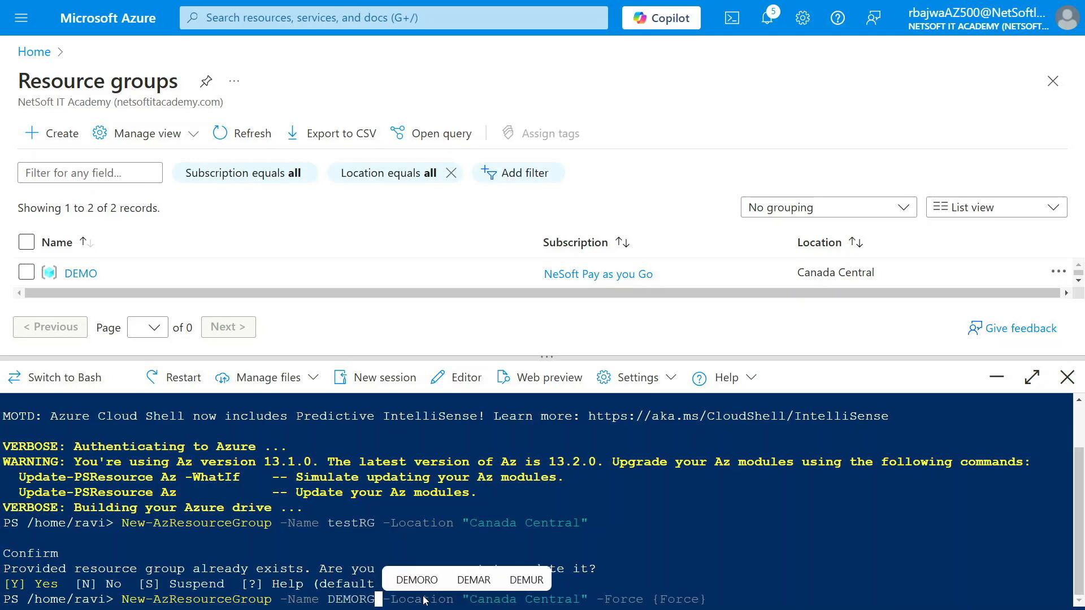
key("Return")
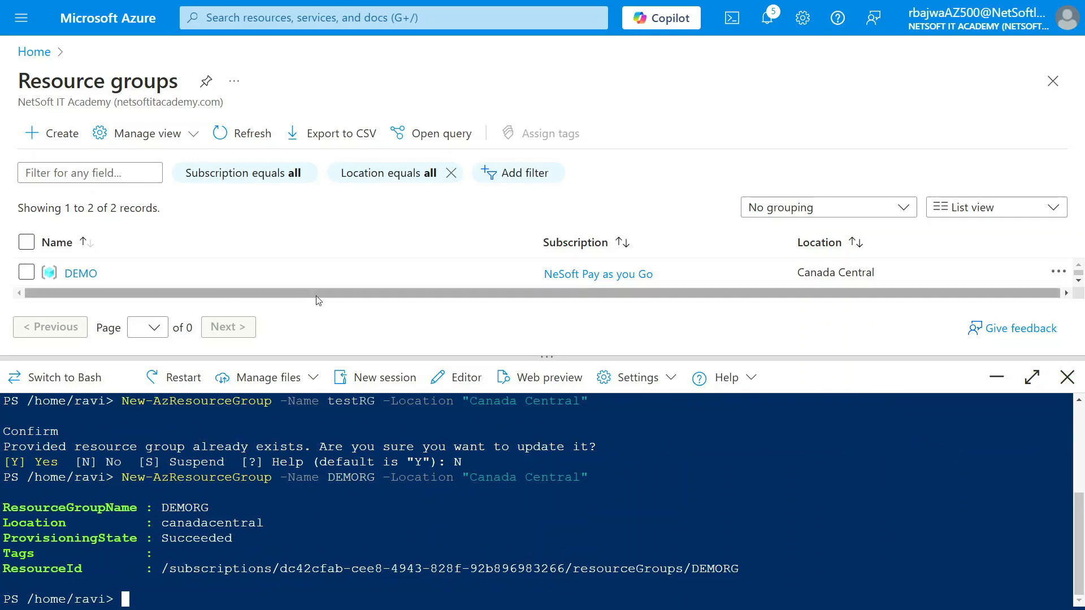
Shrink the Cloud Shell pane, refresh the resource groups list to check for DEMORG, and enlarge the pane again
left_click_drag(550, 357, 548, 479)
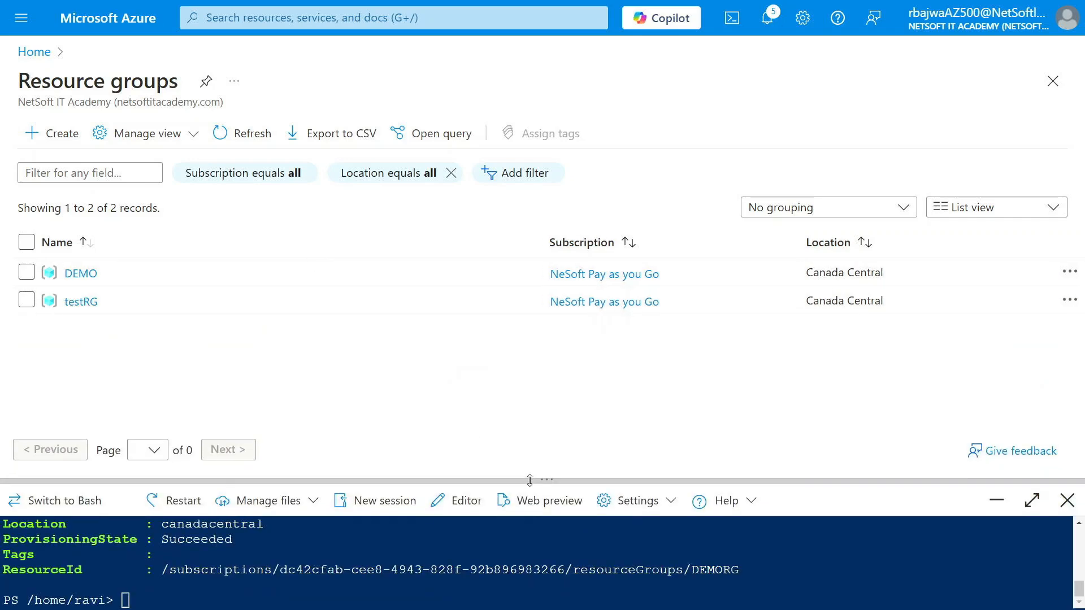
left_click(260, 133)
left_click(257, 140)
left_click(240, 137)
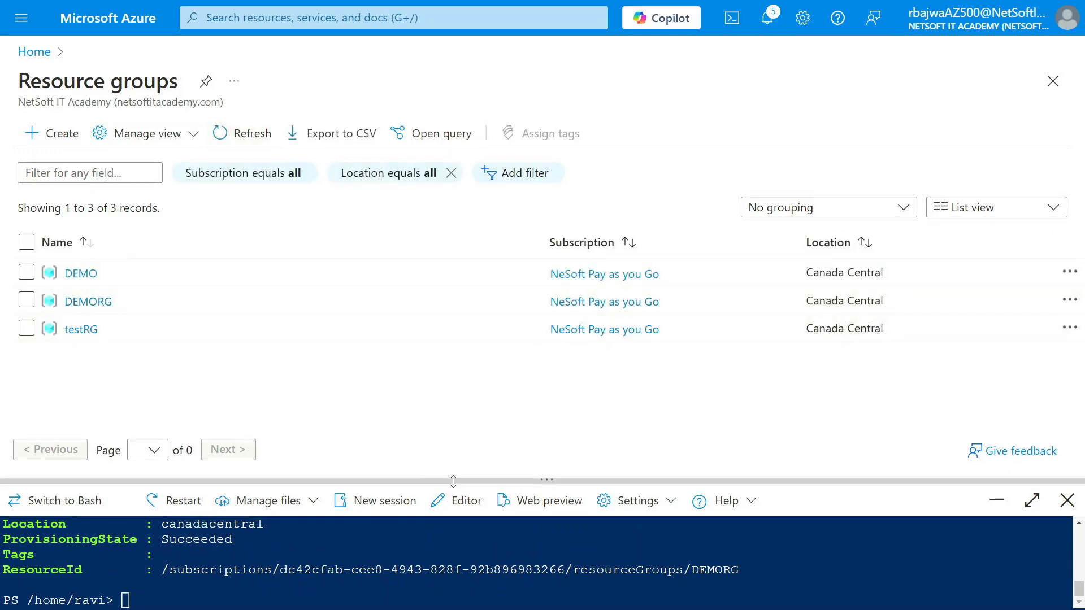
left_click_drag(547, 482, 548, 390)
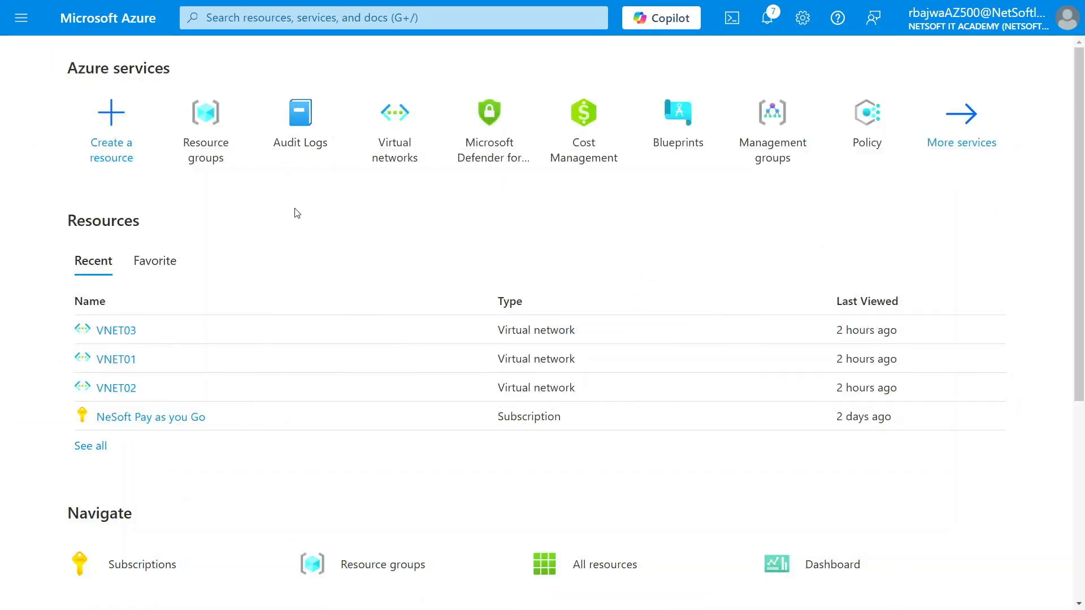
Open the DEMORG resource group from the resource groups list and review its overview for resources
left_click(218, 129)
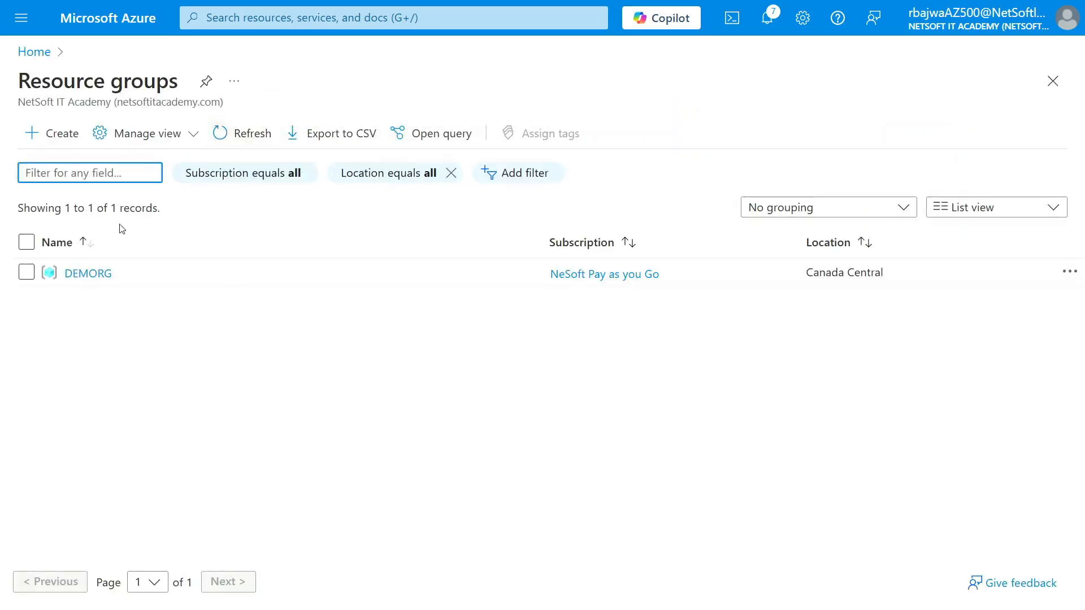
left_click(99, 276)
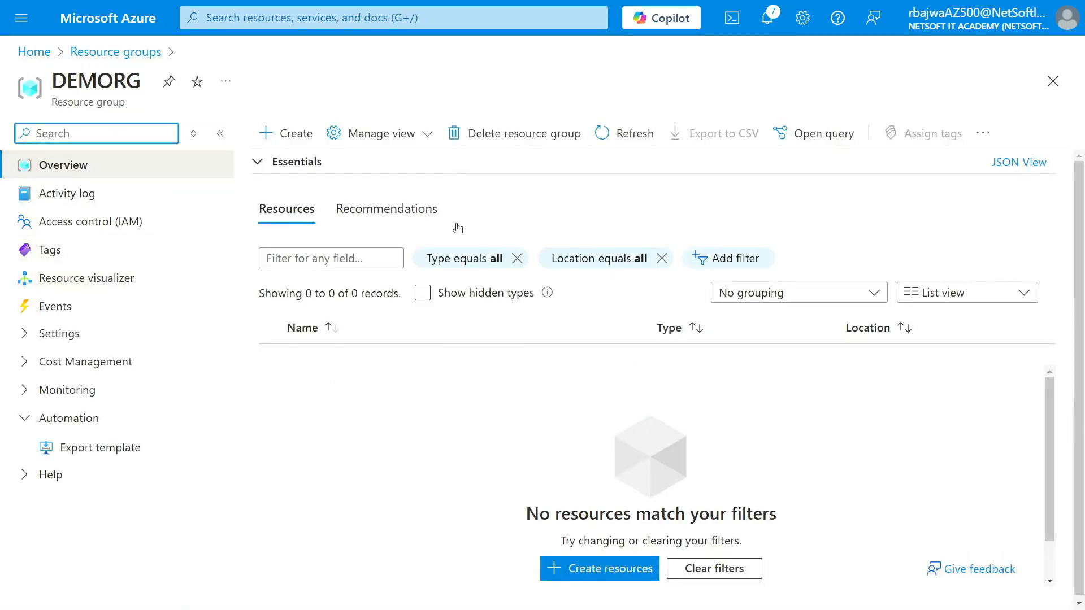
scroll(488, 458, "down", 2)
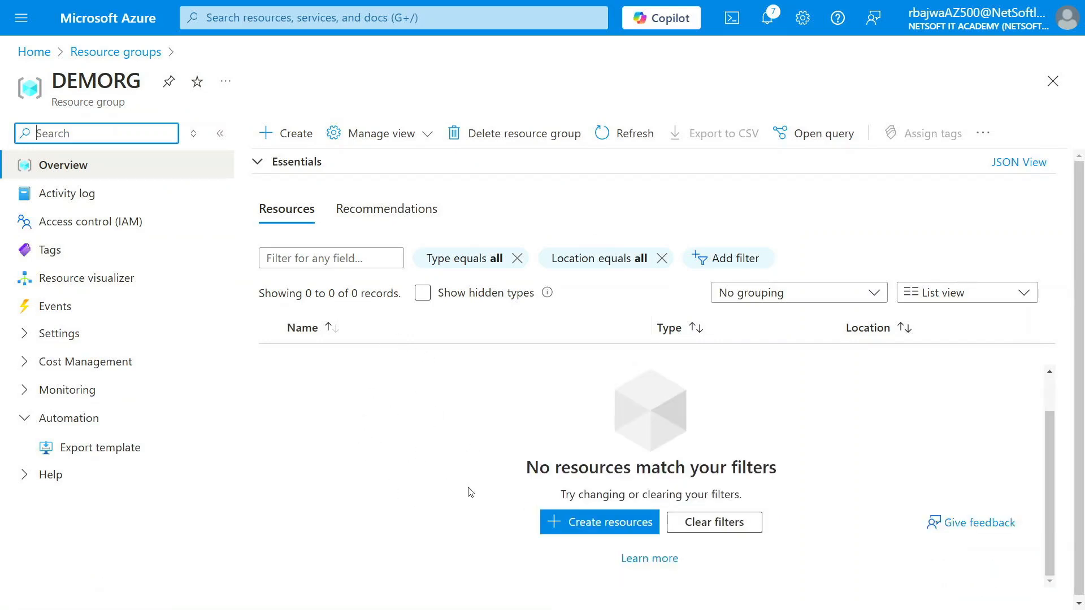
scroll(468, 491, "up", 2)
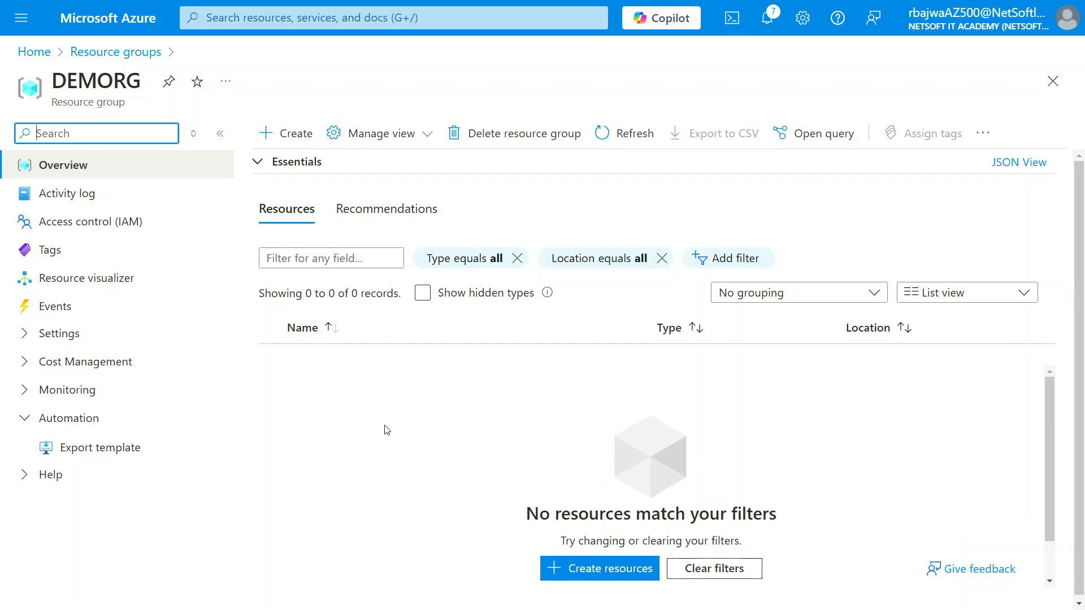
Start creating a virtual network in resource group DEMORG and name it TESTVNET
left_click(333, 18)
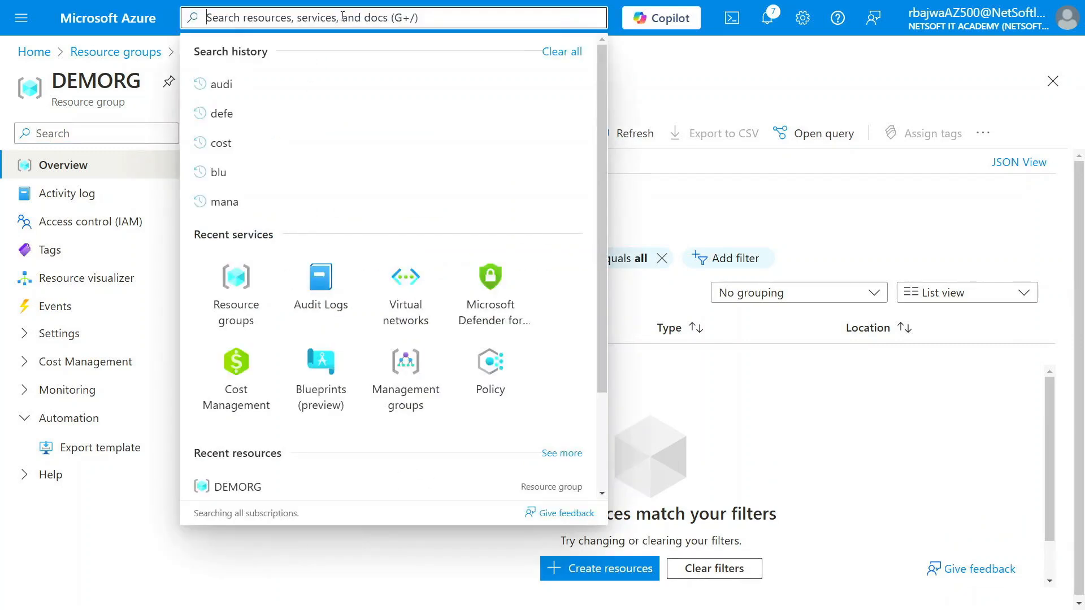
left_click(411, 296)
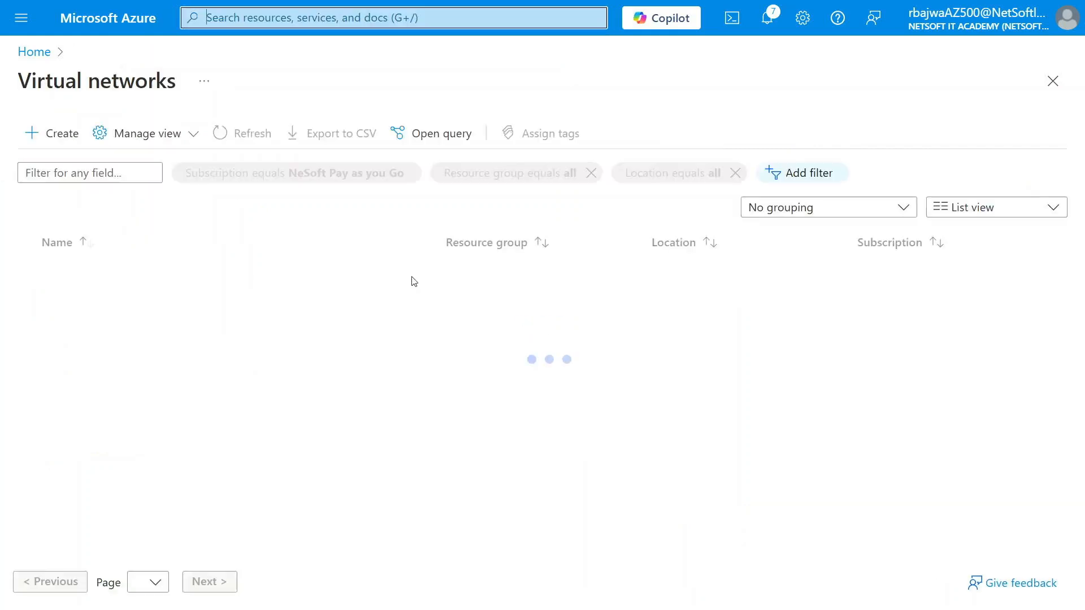
left_click(52, 134)
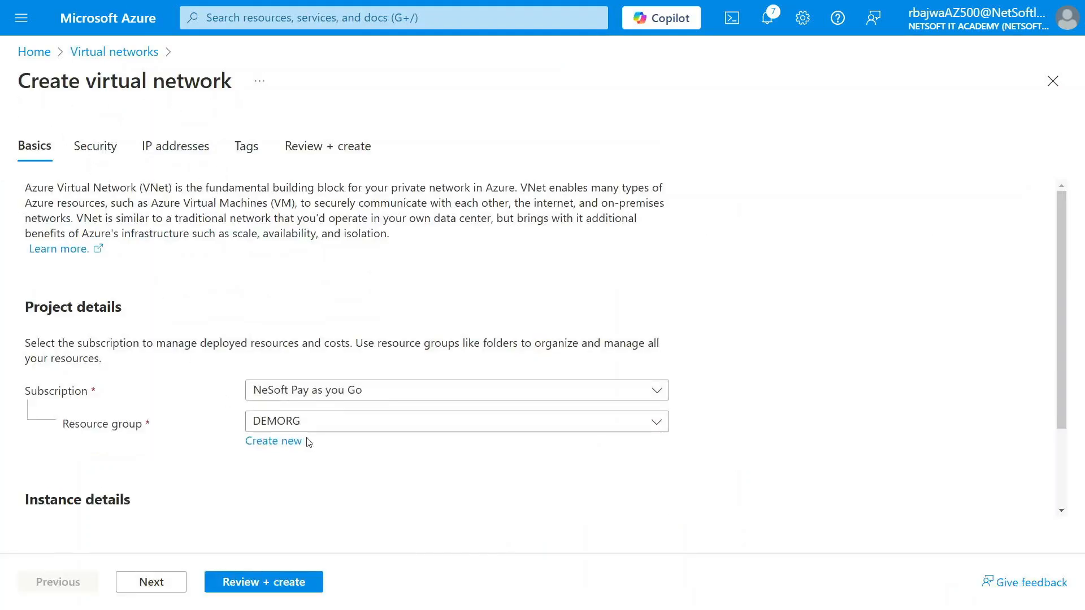
scroll(280, 509, "down", 2)
left_click(308, 419)
type("TESTVNET")
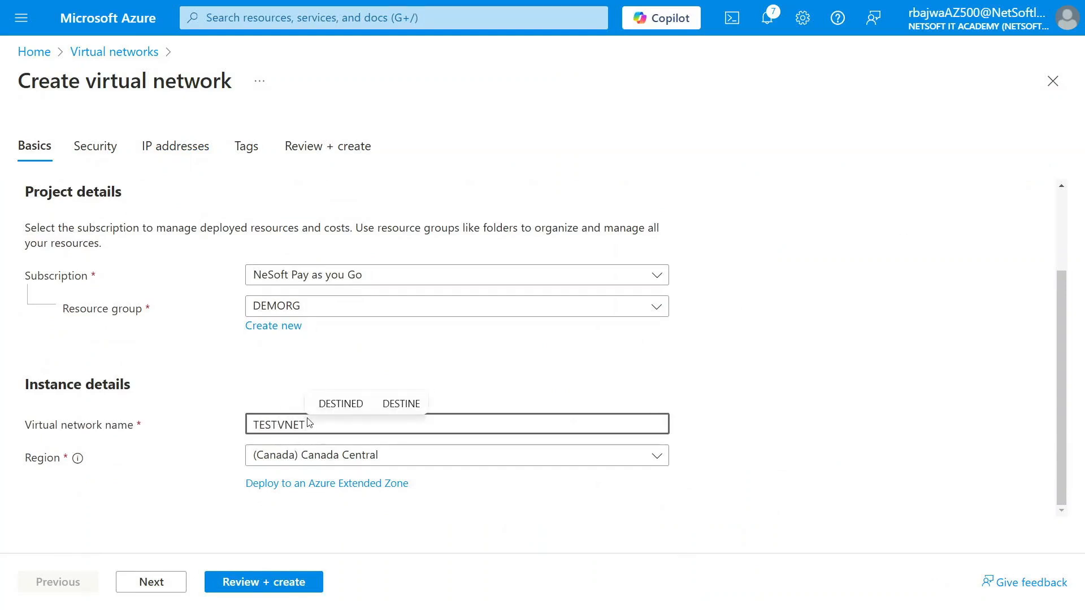
Keep the default security, IP address and tag settings for TESTVNET, and create the virtual network
left_click(151, 585)
left_click(151, 585)
left_click(151, 586)
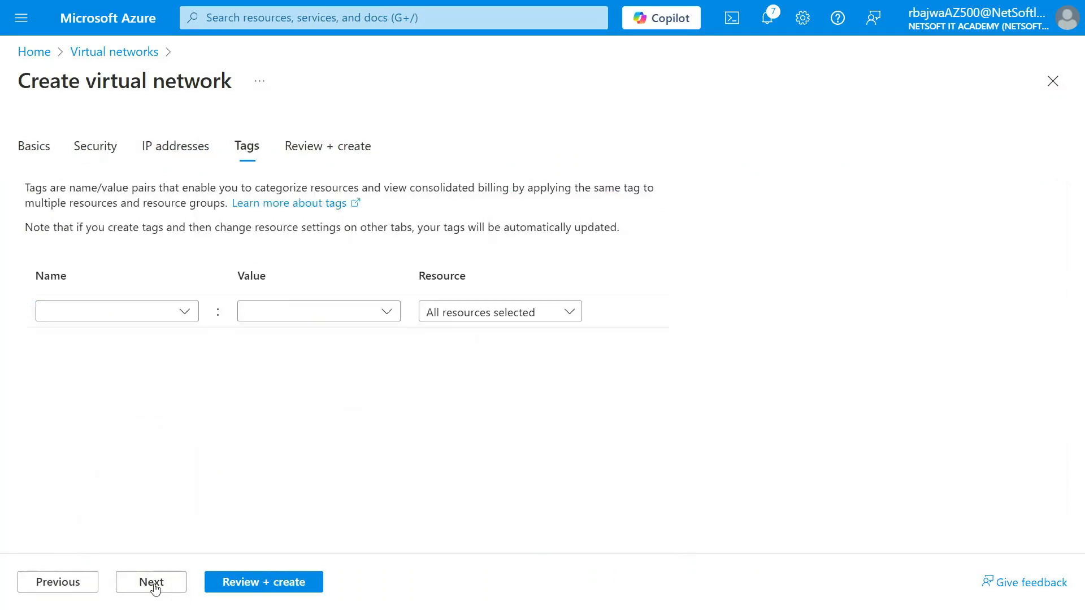
left_click(153, 586)
left_click(241, 587)
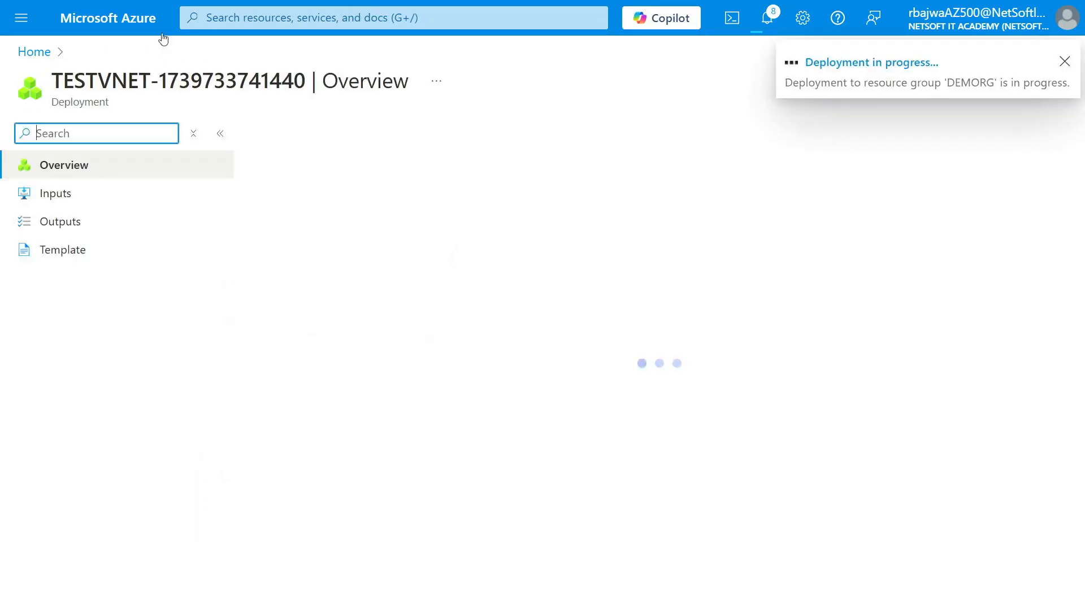
Open the DEMORG resource group, dismiss the deployment notification, and refresh the resource list to check for TESTVNET
left_click(390, 18)
left_click(325, 294)
left_click(76, 271)
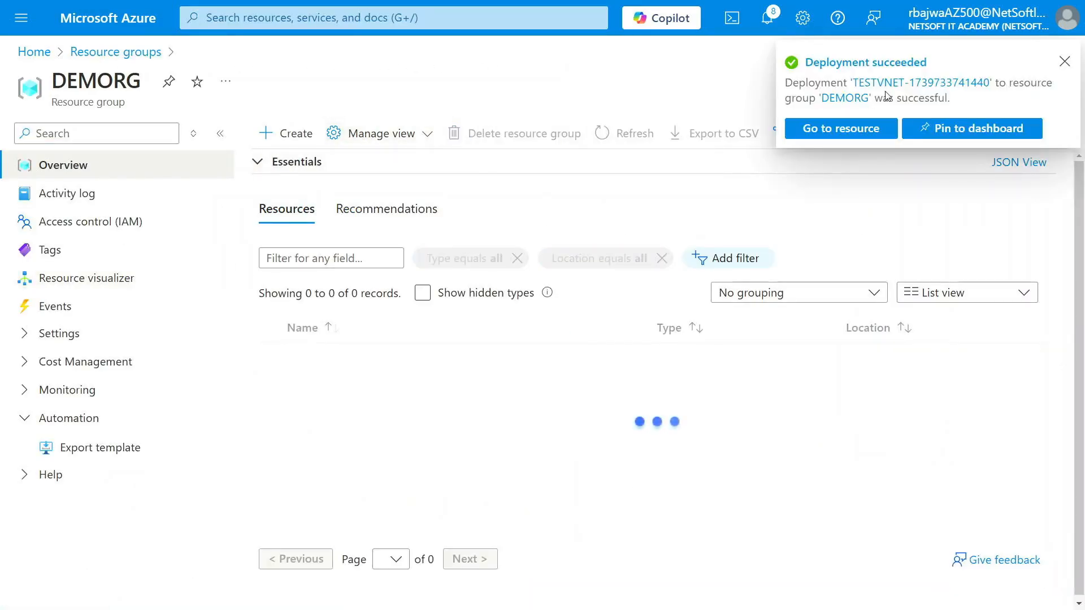
left_click(1064, 61)
left_click(624, 133)
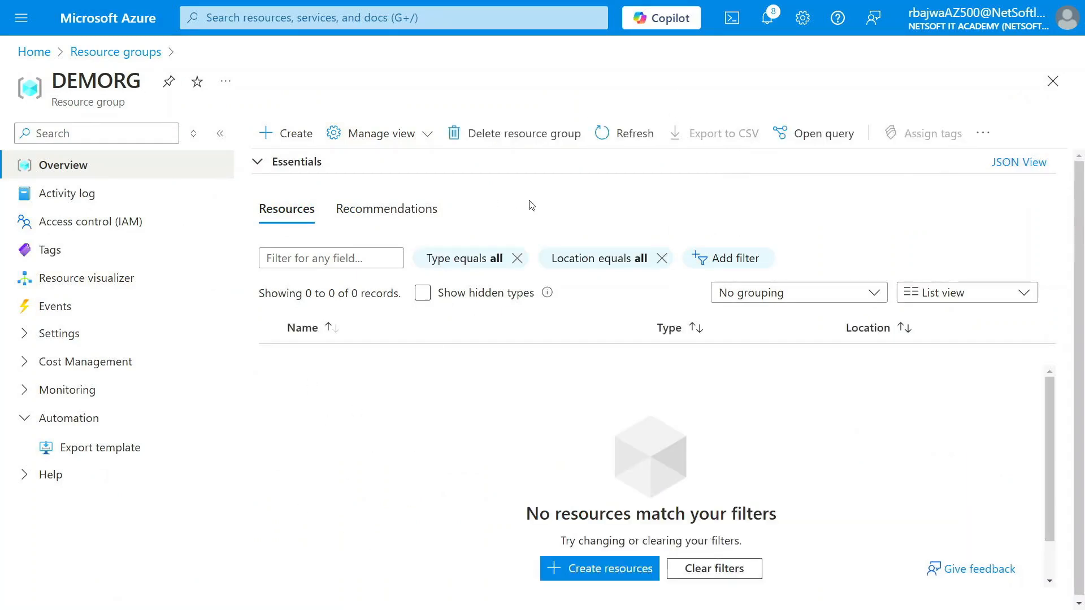
left_click(623, 142)
left_click(623, 141)
Return to the portal home and reopen DEMORG from the resource groups list to check its resources
left_click(115, 21)
left_click(176, 100)
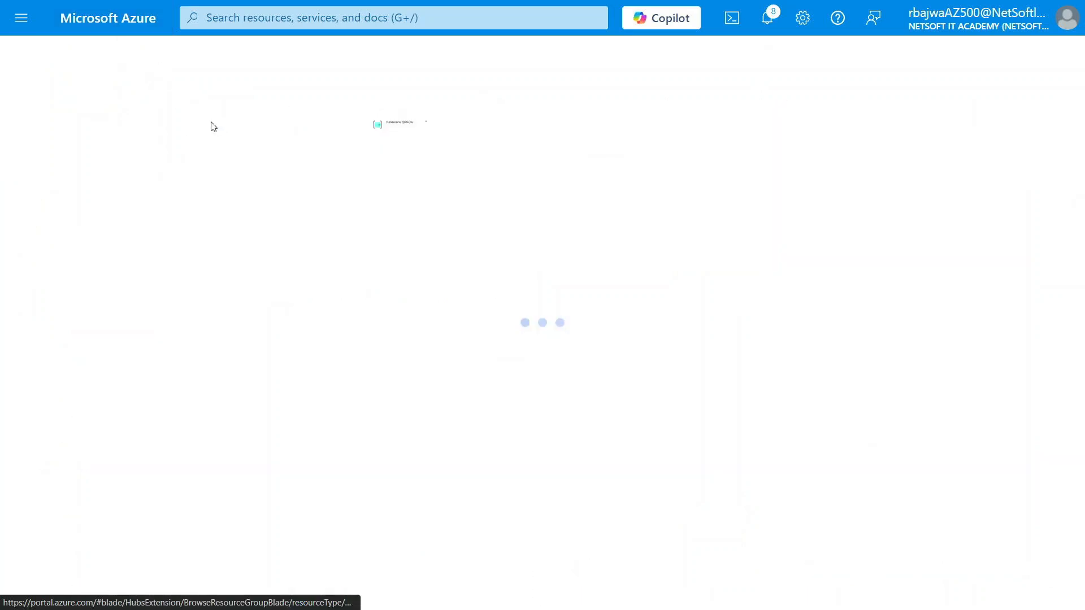
left_click(92, 275)
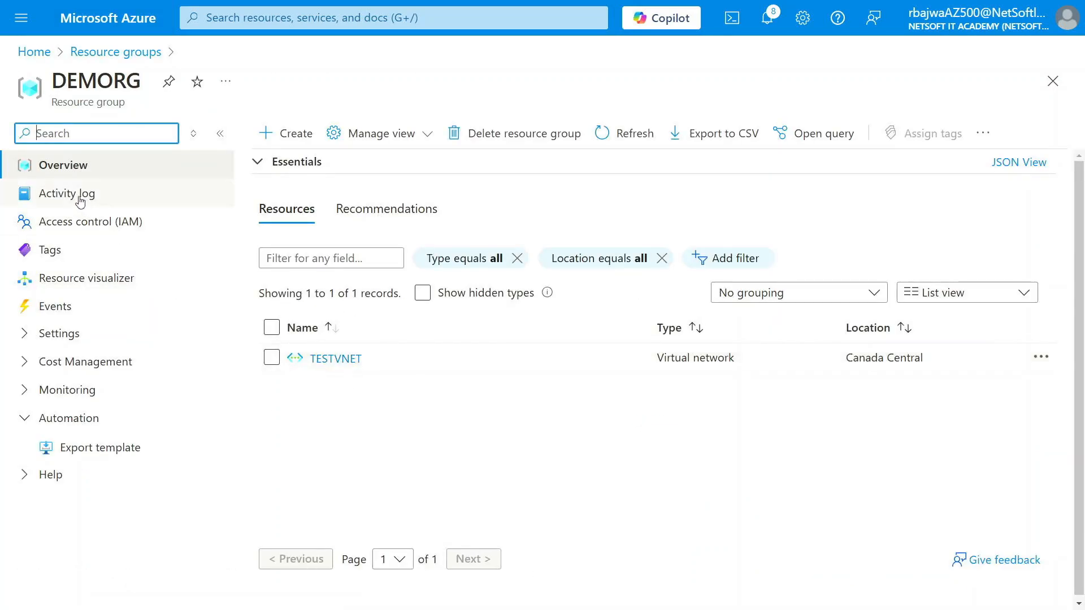
Review the operations and their statuses in DEMORG's activity log
left_click(62, 195)
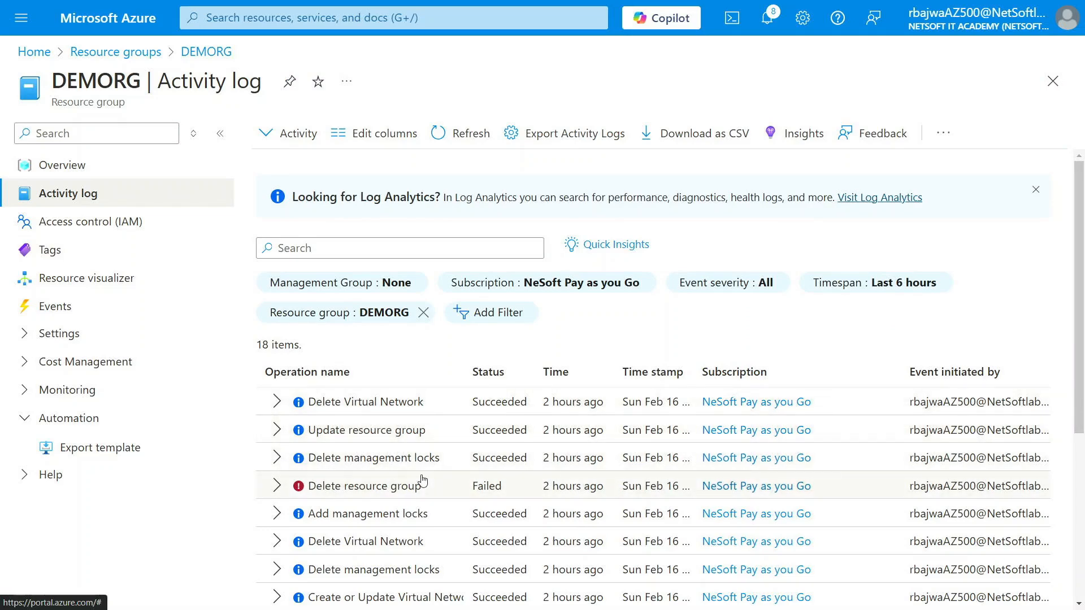
scroll(422, 480, "down", 2)
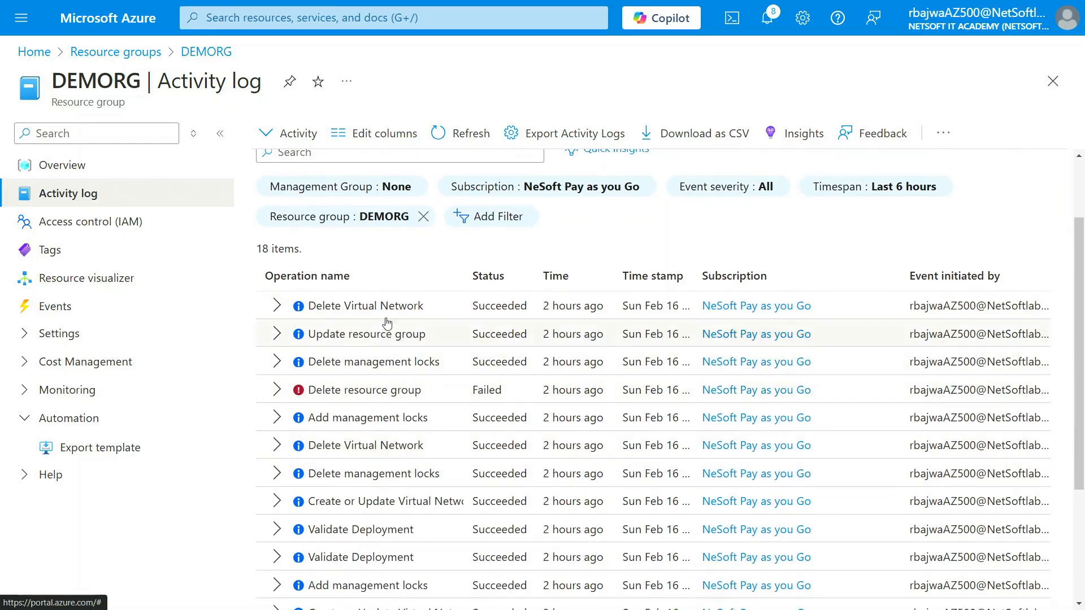
scroll(410, 503, "up", 2)
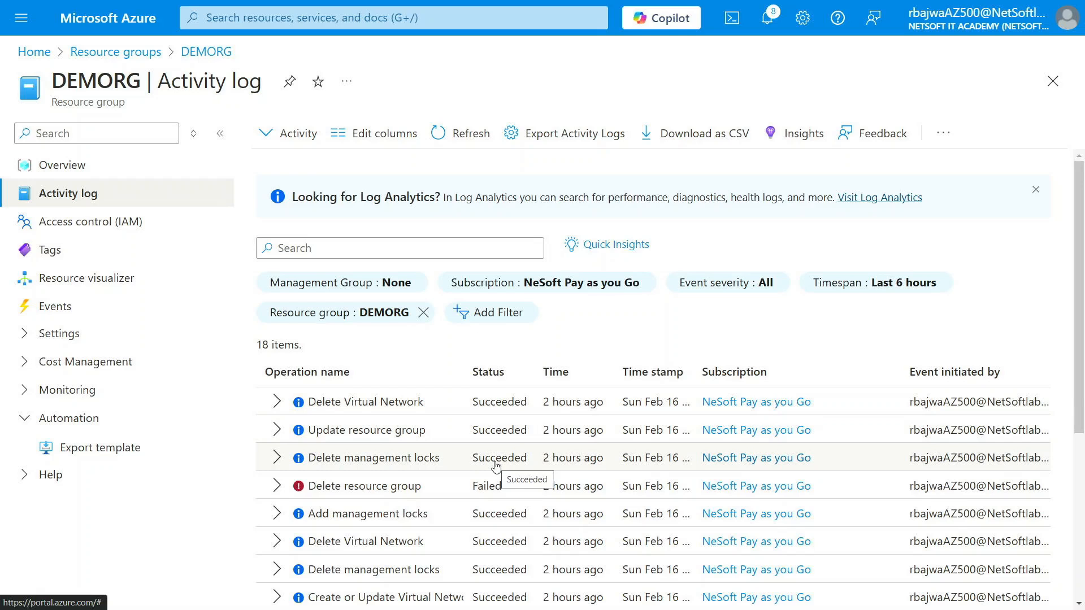
Look over DEMORG's access control (IAM) page and its tag name and value fields
left_click(97, 228)
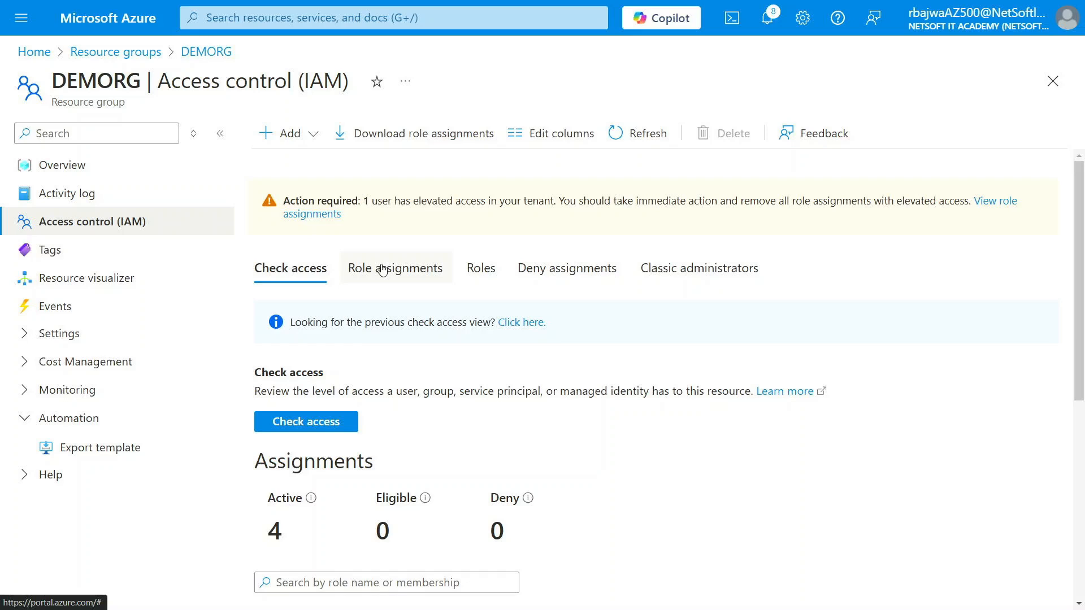
left_click(47, 254)
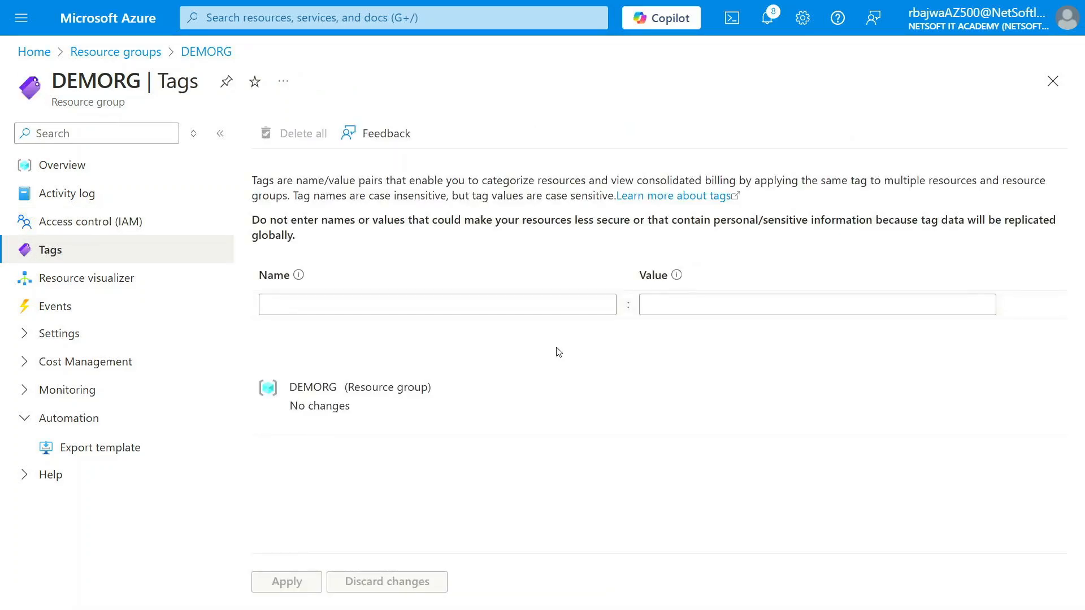
left_click(593, 304)
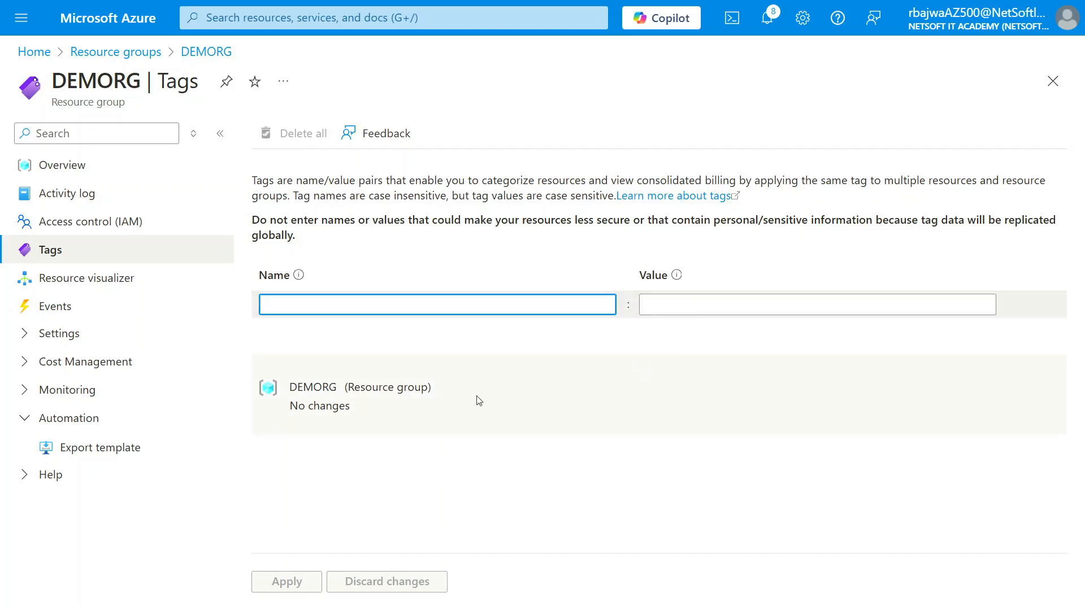
Show DEMORG in the resource visualizer, open TESTVNET from the diagram to view its overview, and close it
left_click(125, 281)
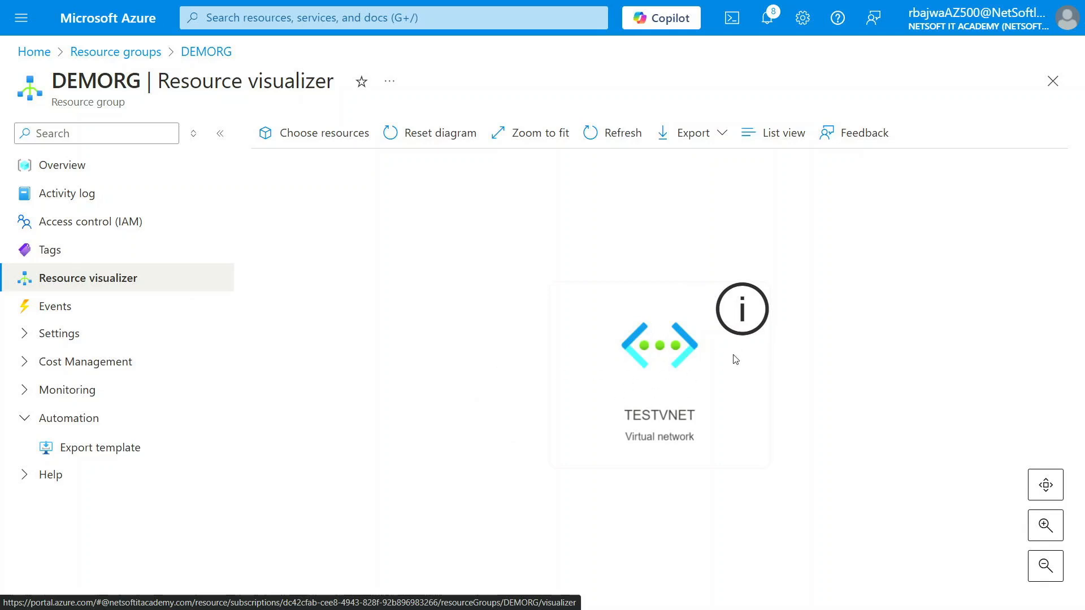
left_click(655, 366)
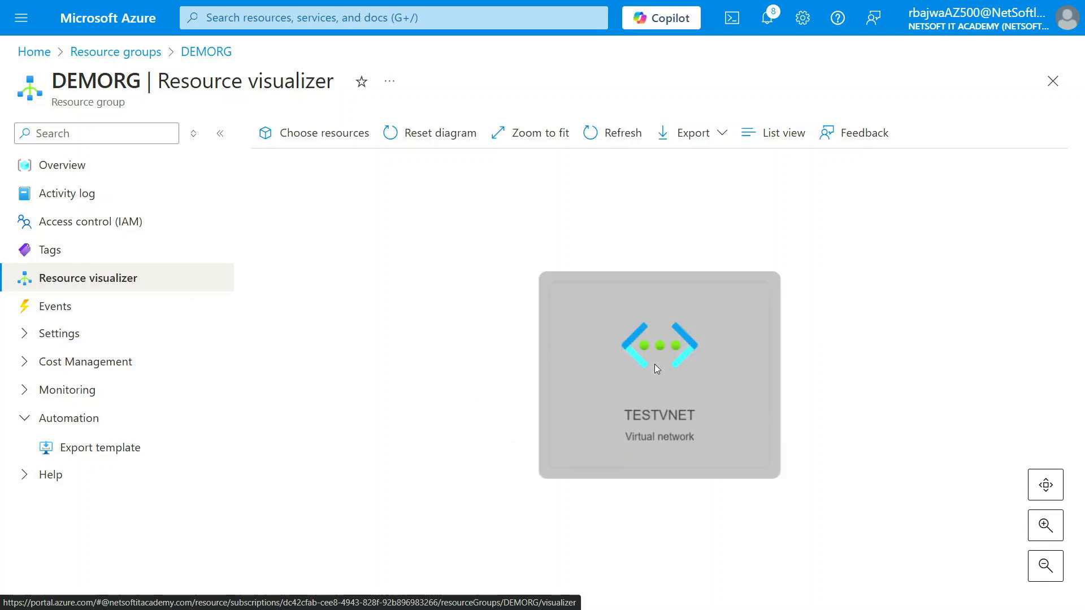
scroll(520, 380, "down", 10)
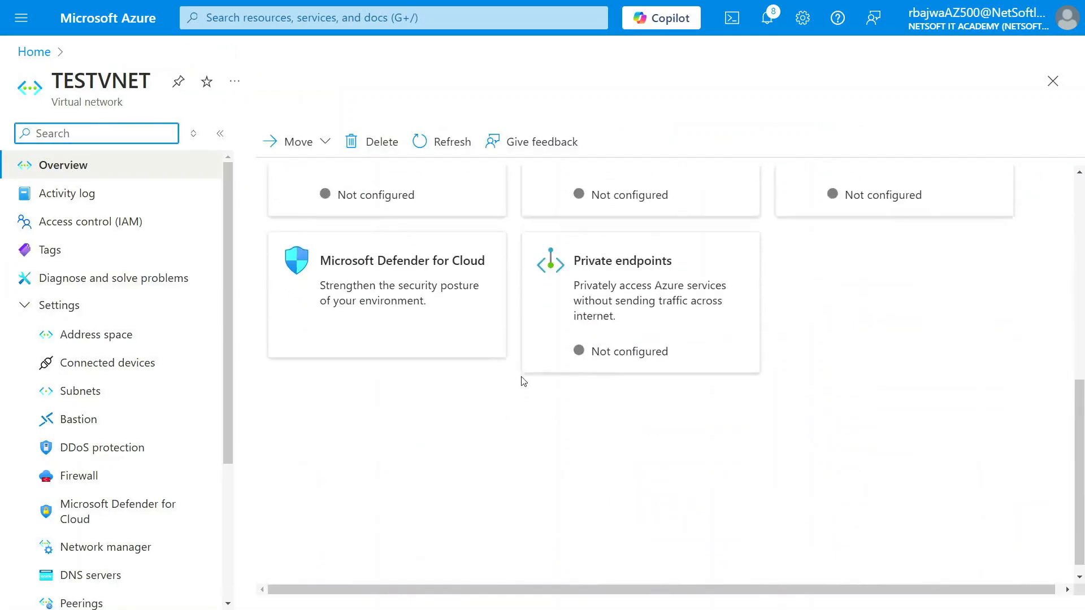
left_click(1053, 82)
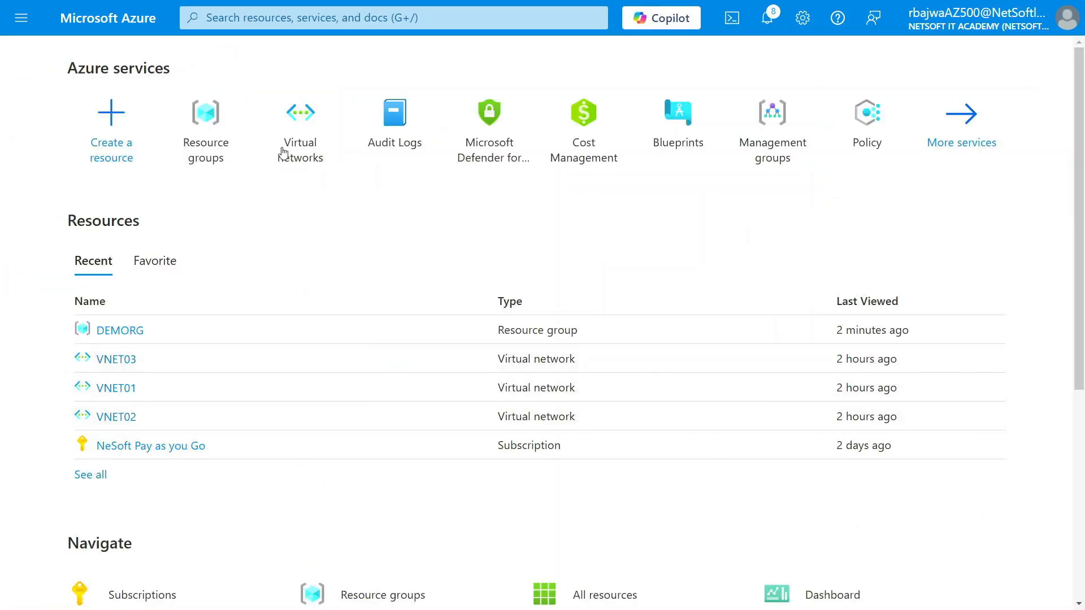
Reopen DEMORG from the resource groups list and review its resource visualizer and Events page
left_click(213, 132)
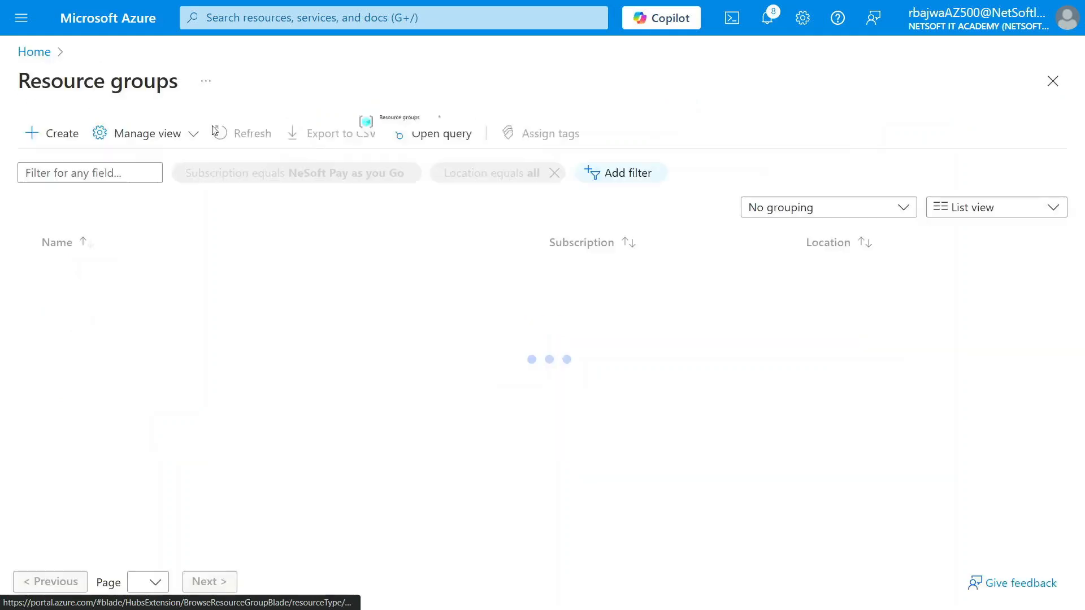
left_click(104, 276)
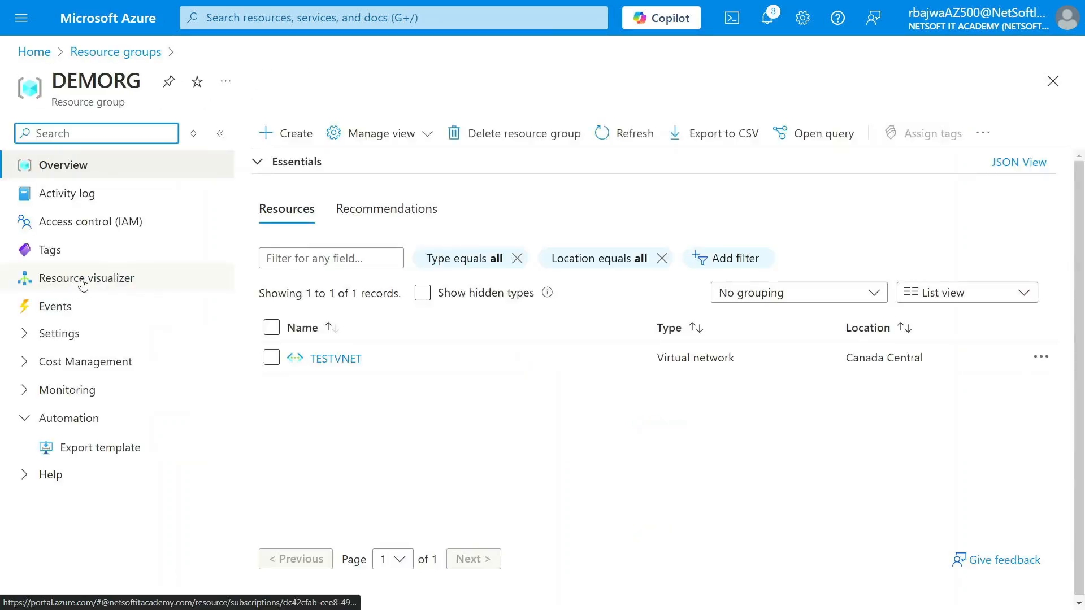
left_click(83, 280)
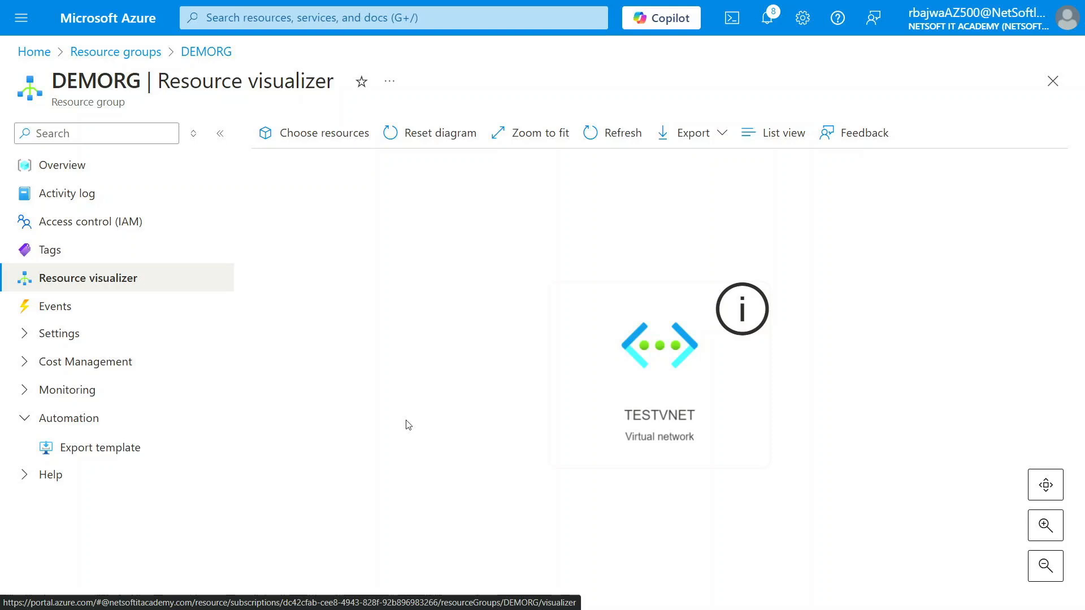
left_click(58, 316)
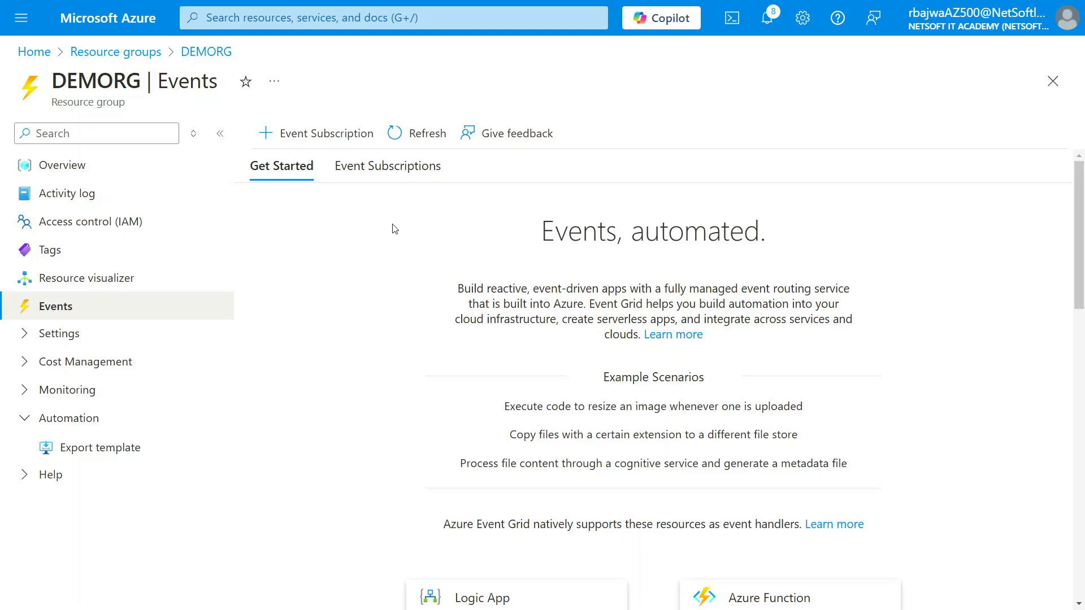
Review DEMORG's deployment history and its security recommendations in the resource group settings
left_click(24, 338)
scroll(79, 343, "down", 1)
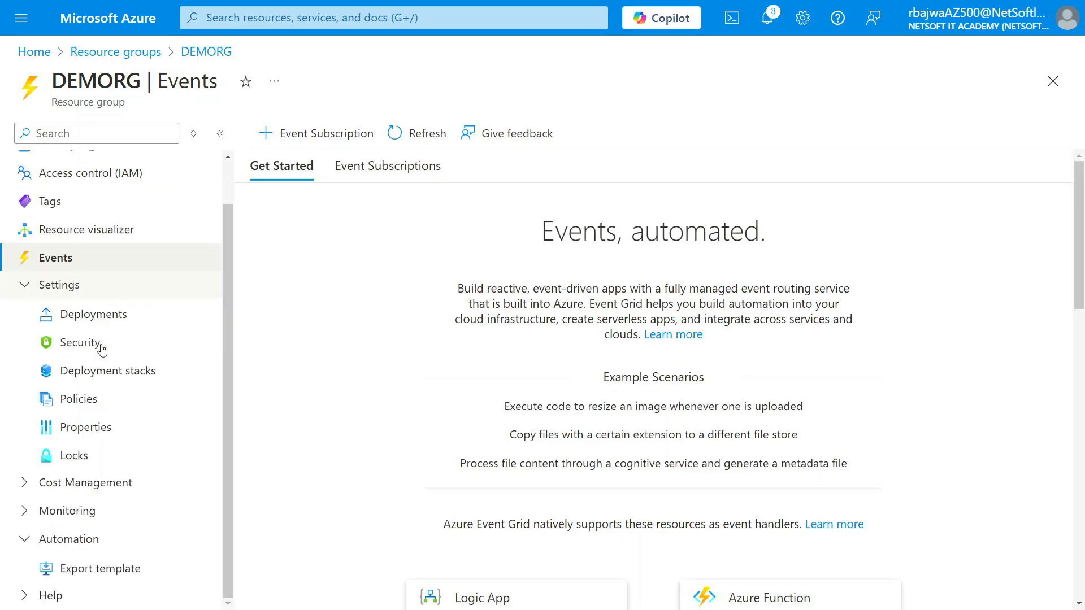
left_click(113, 314)
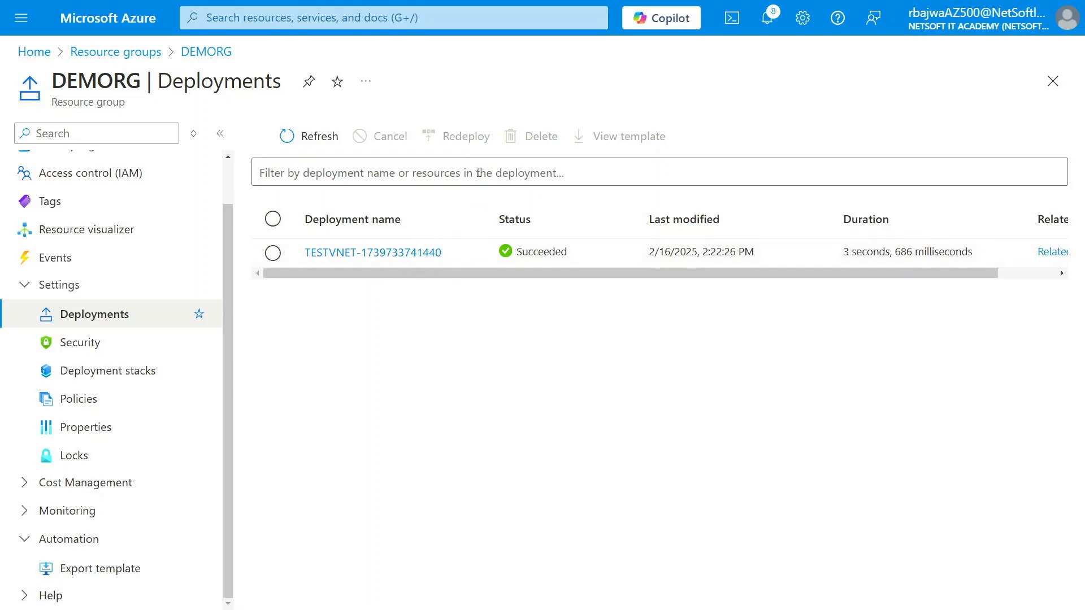
left_click(105, 346)
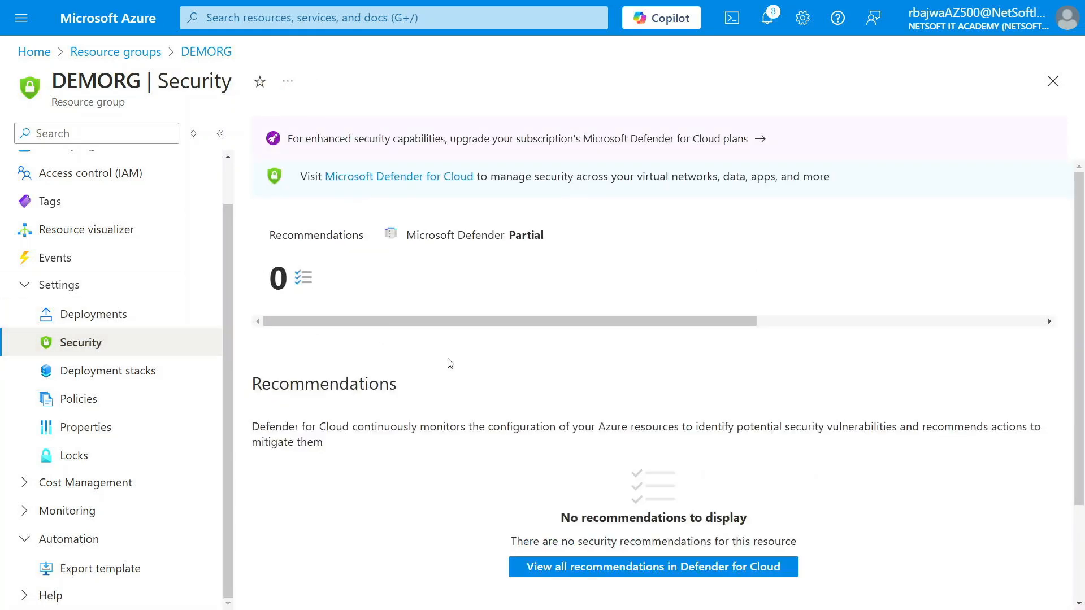
scroll(474, 417, "down", 2)
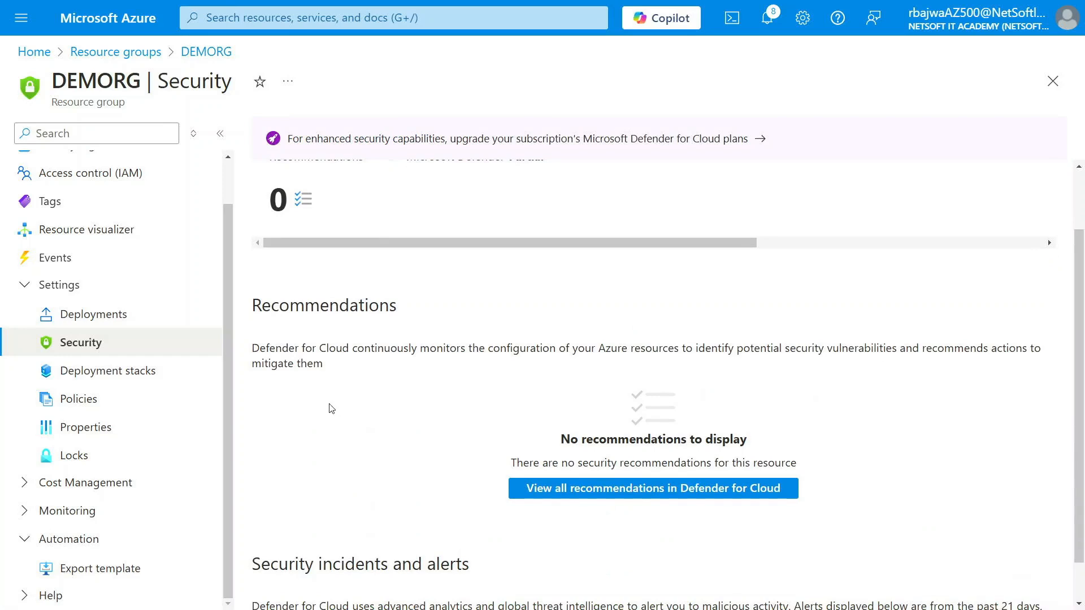
Check DEMORG's deployment stacks and its policy compliance, and return to the resource group
left_click(112, 374)
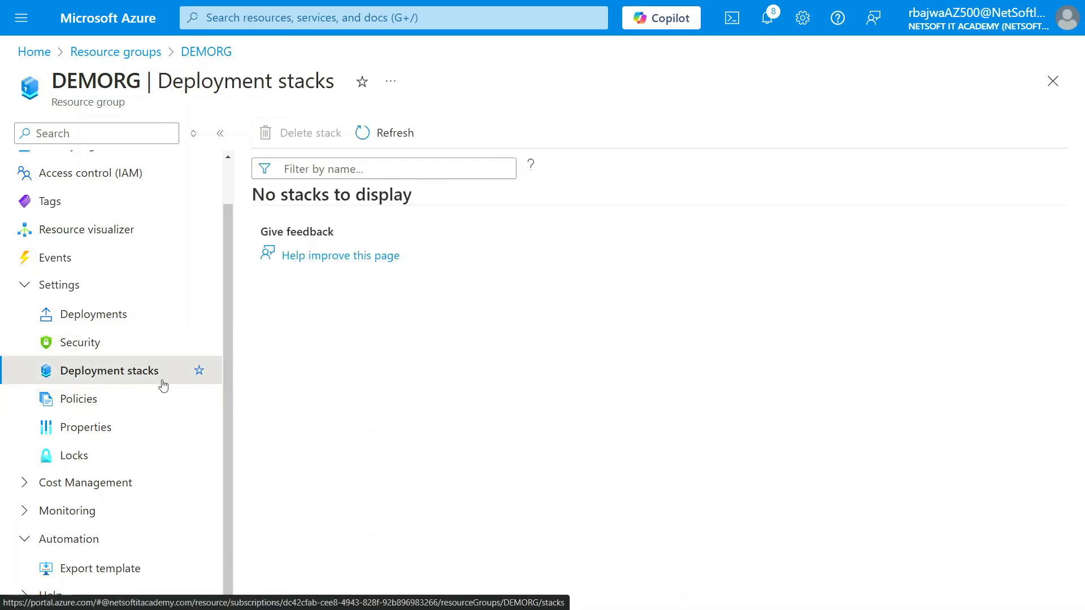
left_click(94, 406)
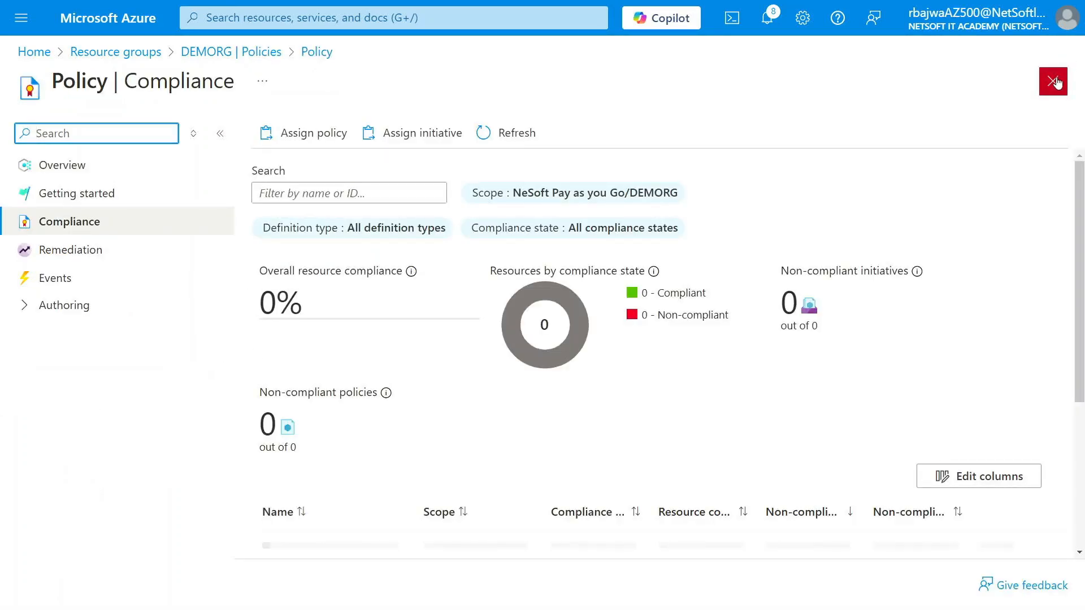
scroll(511, 423, "down", 5)
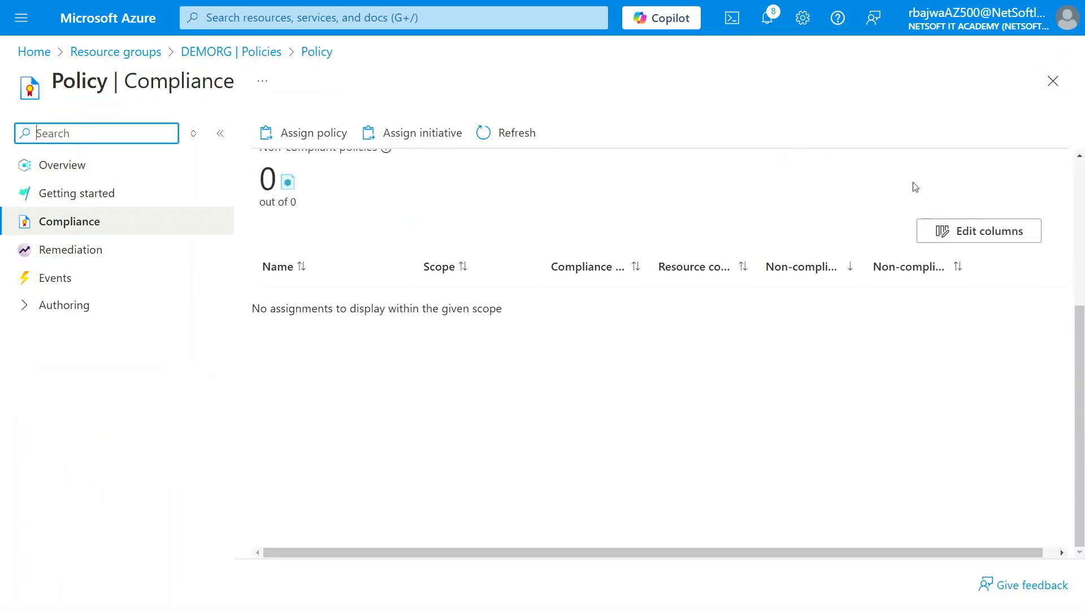
left_click(1053, 82)
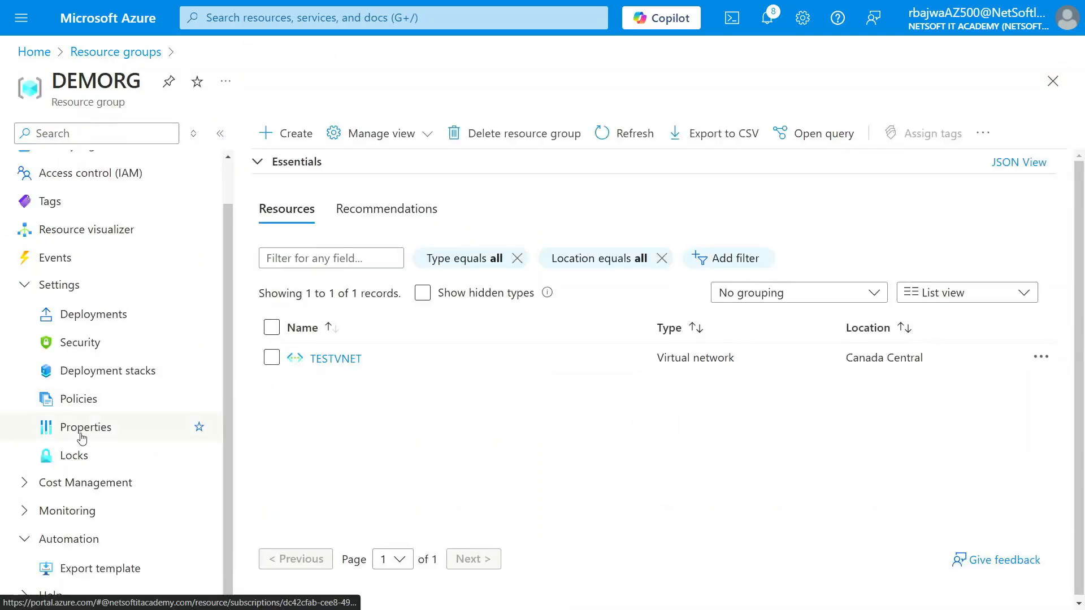
Review DEMORG's properties and resource locks, and collapse the settings section
left_click(94, 427)
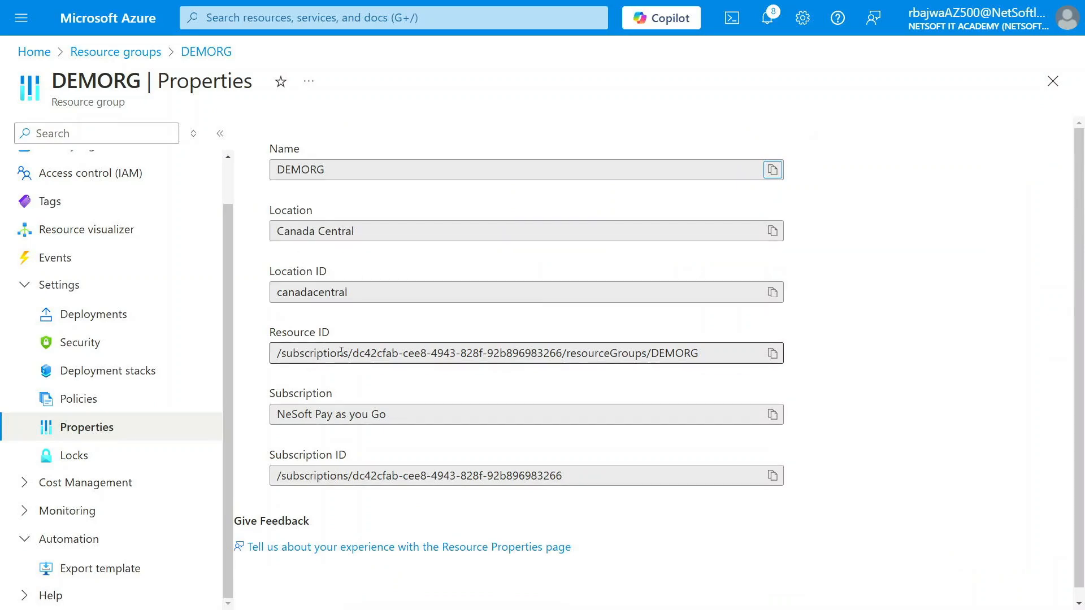
scroll(558, 373, "down", 1)
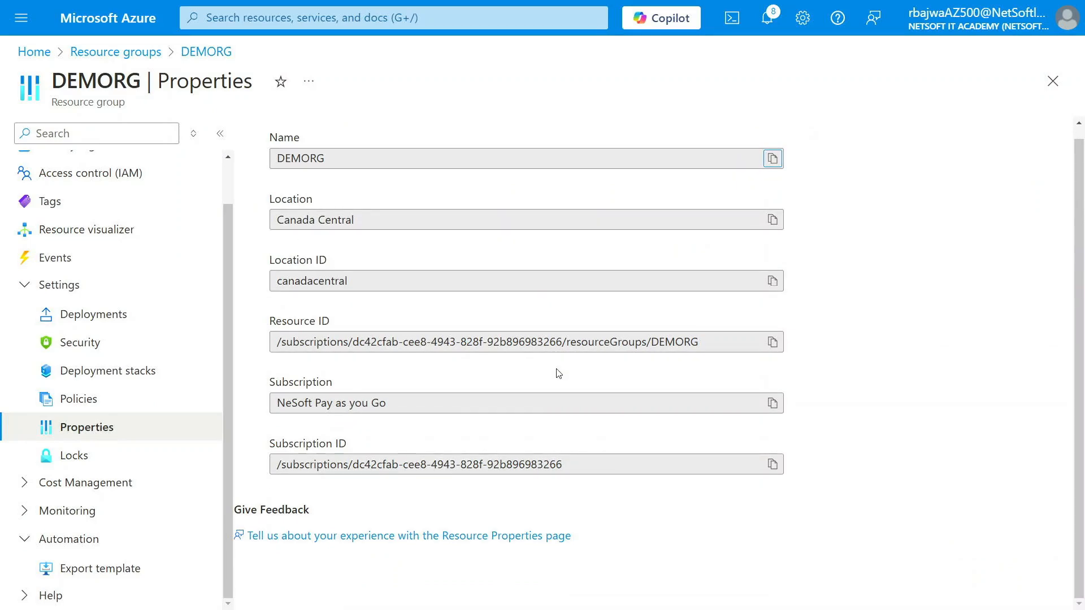
left_click(94, 461)
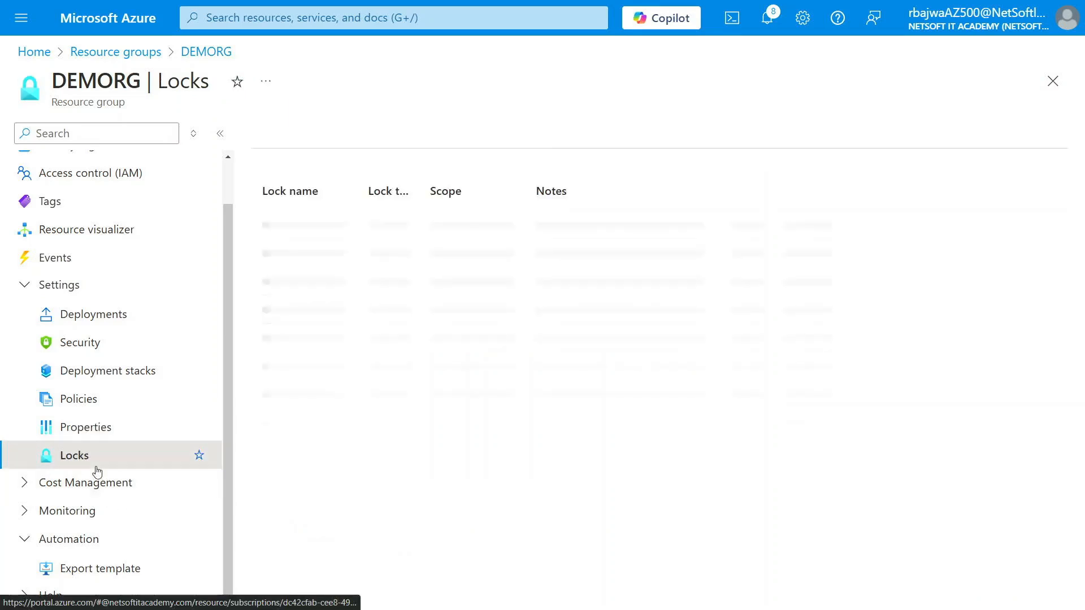
left_click(18, 286)
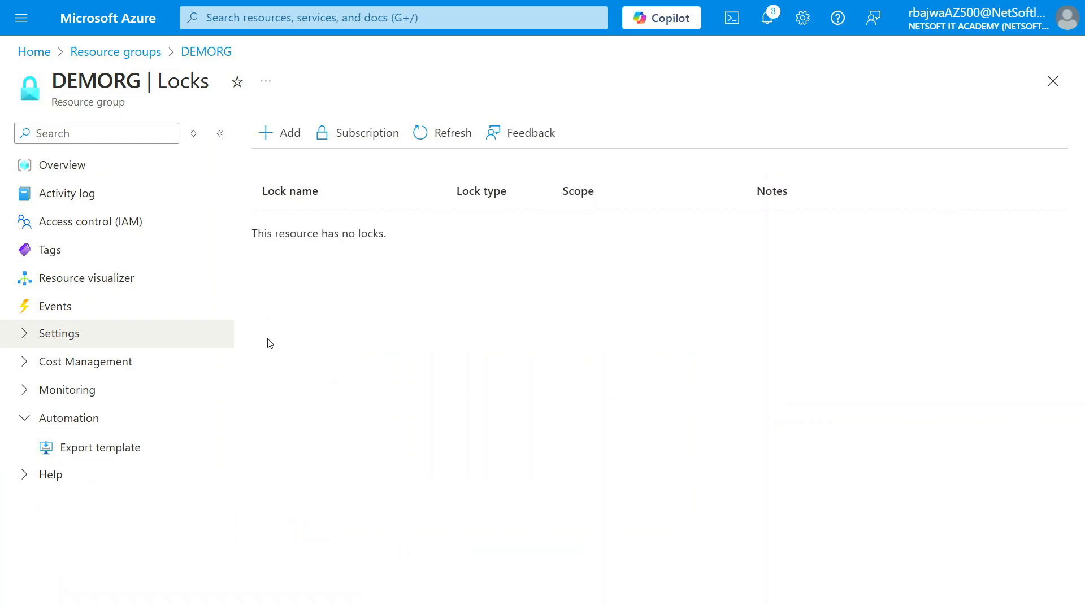
Open the cost analysis for DEMORG and check its actual cost and forecast for Feb 2025
left_click(25, 362)
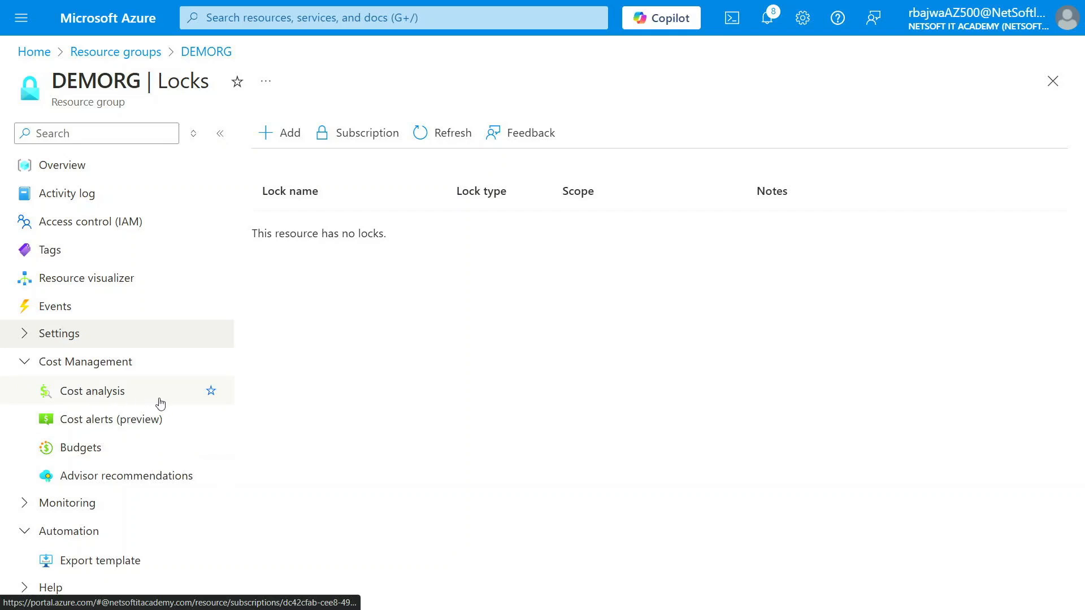
left_click(127, 401)
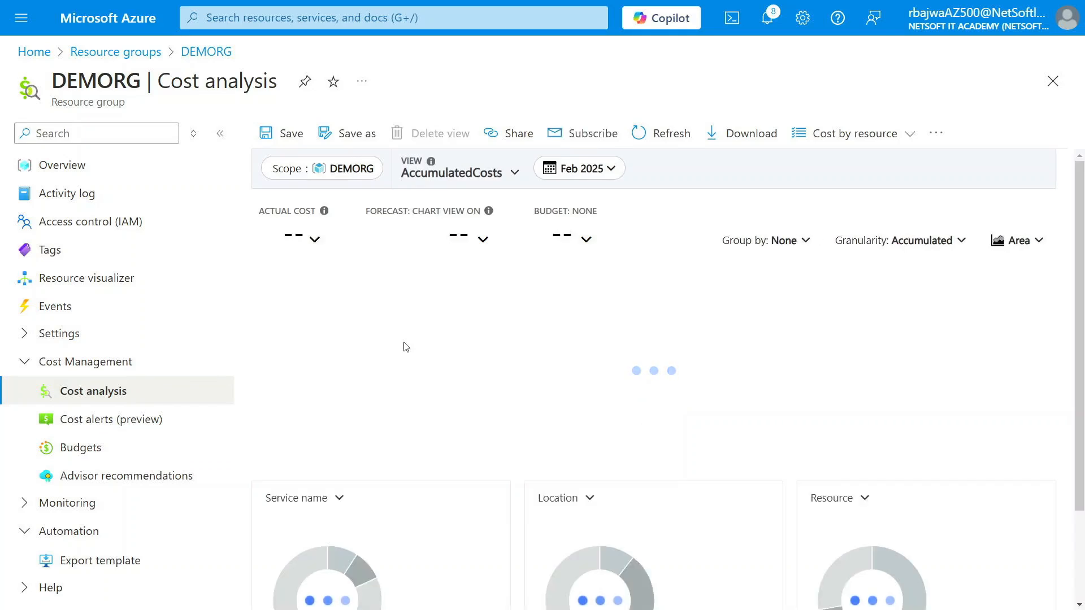
mouse_move(518, 235)
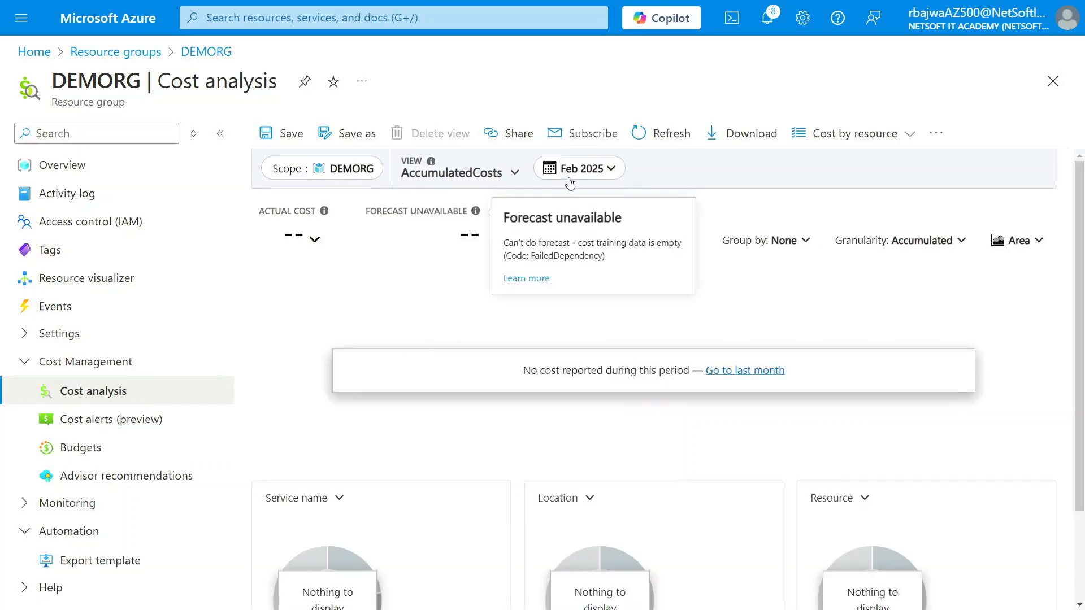
Review DEMORG's cost alerts, budgets and cost-related Advisor recommendations, and collapse the cost management section
left_click(88, 433)
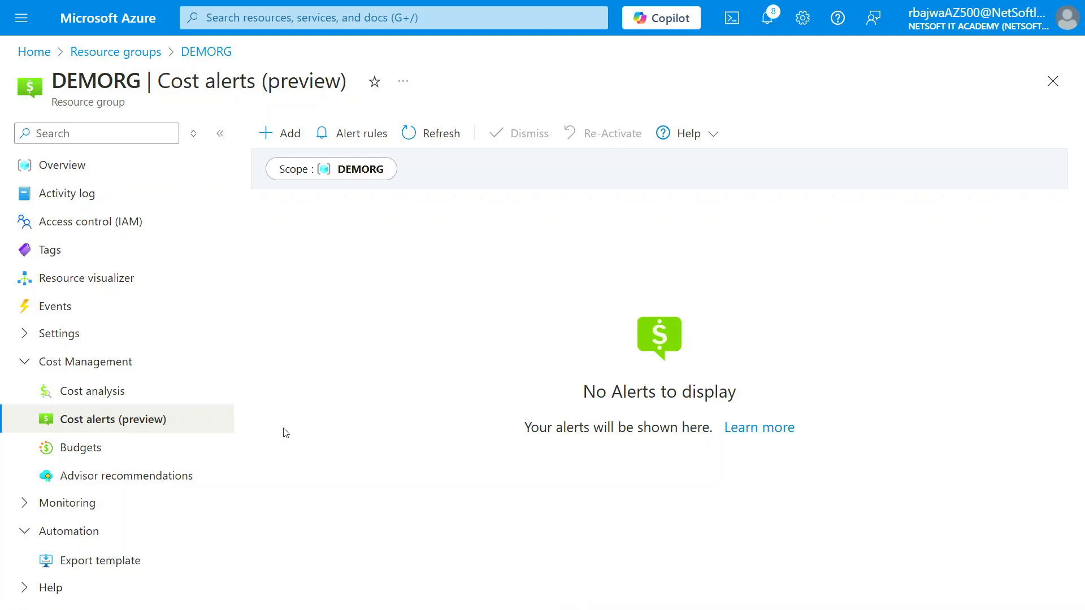
left_click(76, 456)
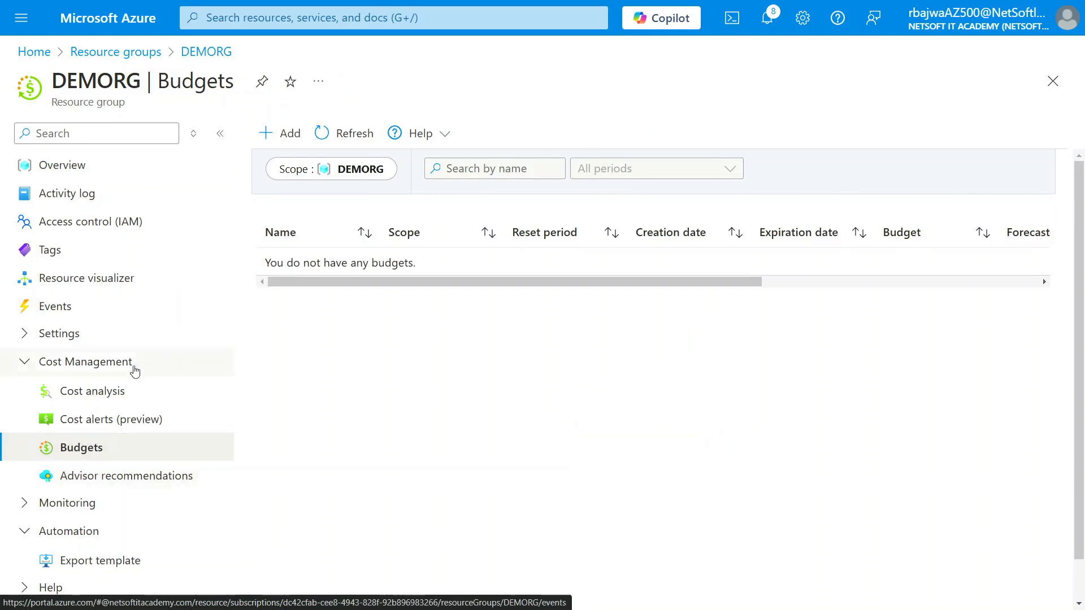
left_click(80, 477)
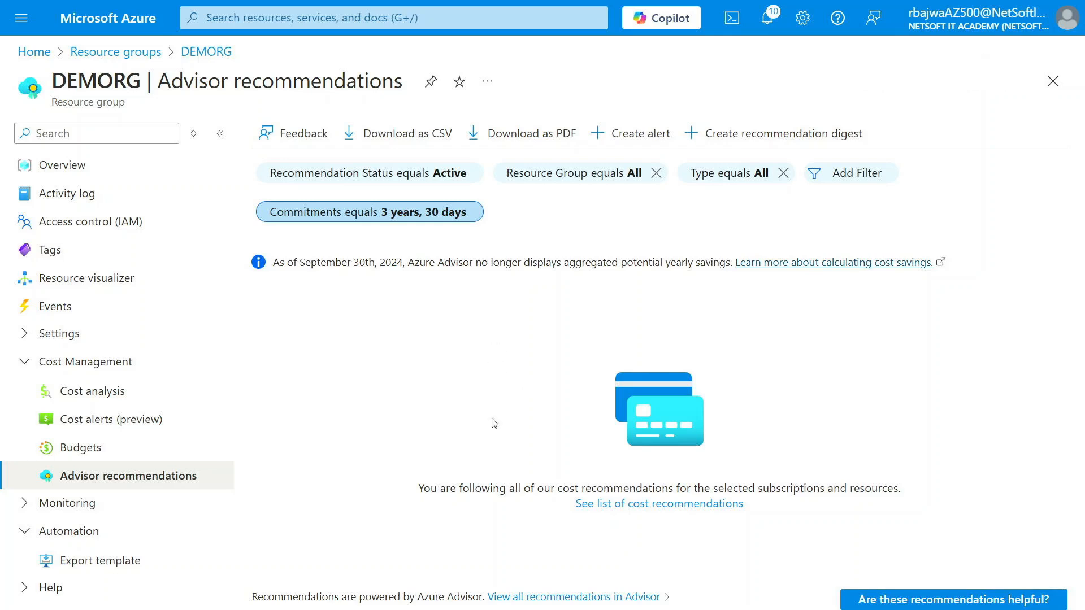
left_click(26, 363)
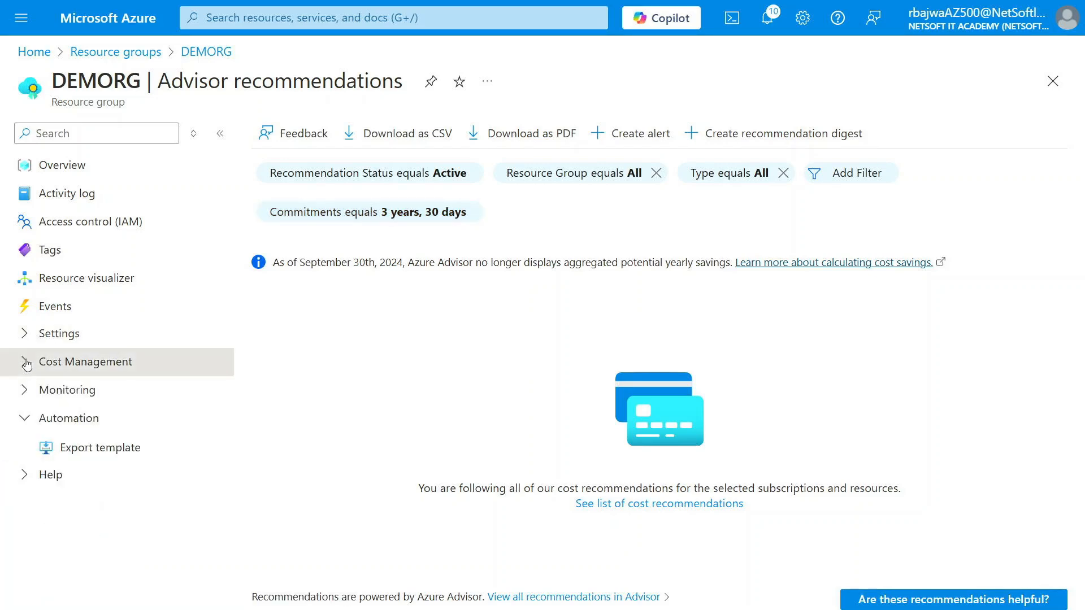
Look over the monitoring options available for DEMORG and collapse that section again
left_click(26, 390)
scroll(100, 435, "down", 2)
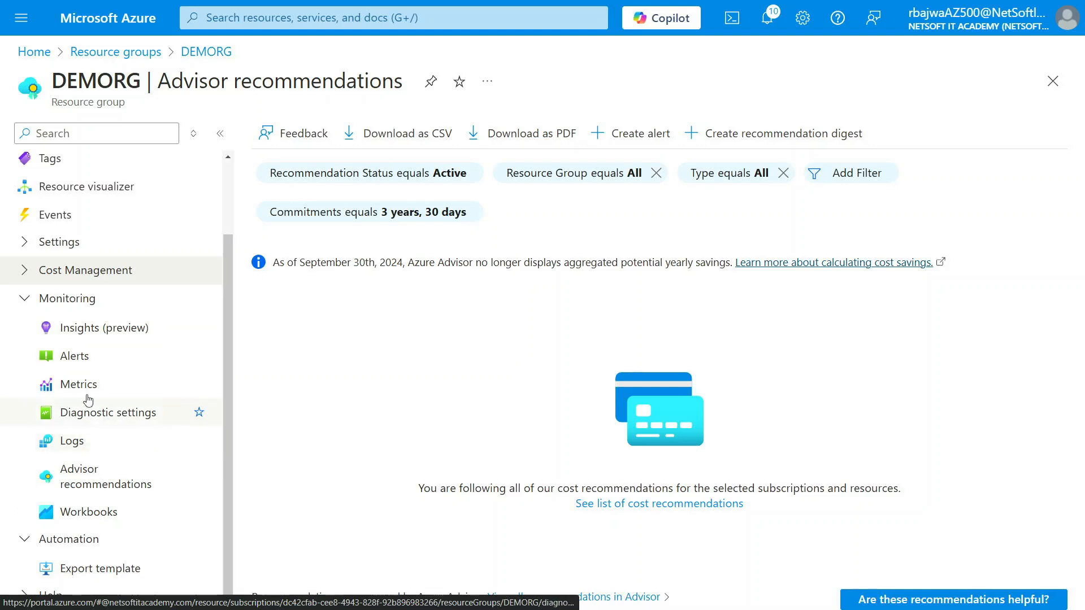
left_click(27, 304)
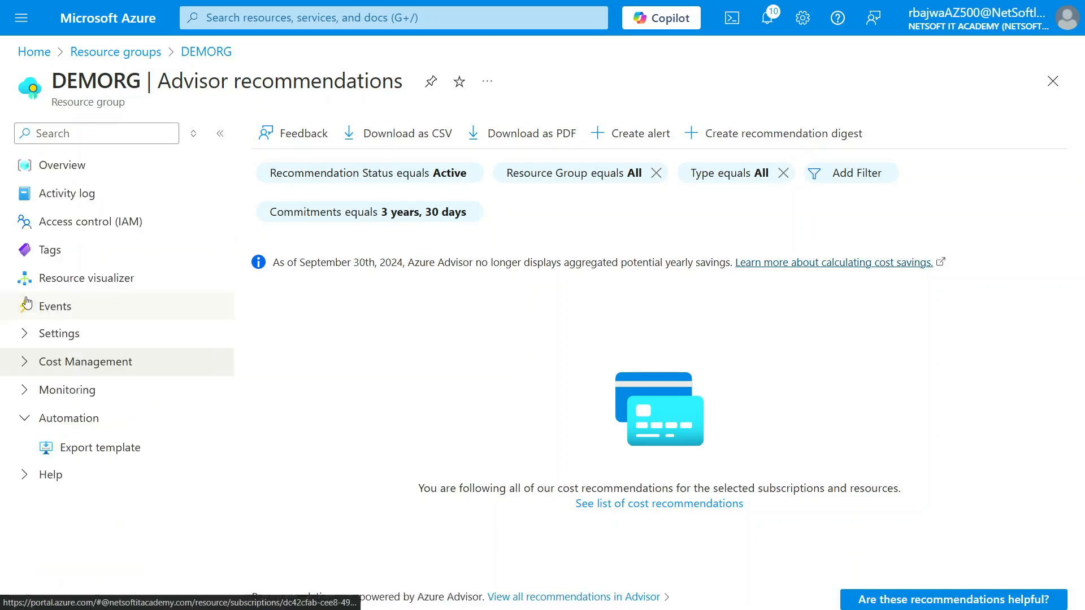
Examine DEMORG's export template code down to the subnet resource, and open the resource group's Support + Troubleshooting page
left_click(81, 447)
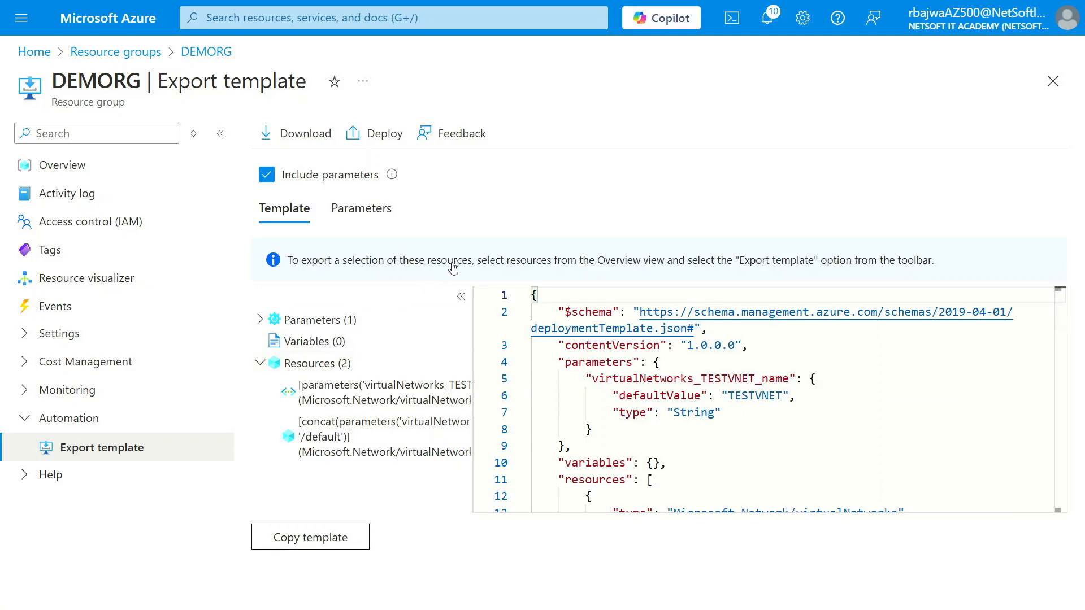
scroll(593, 395, "down", 1)
scroll(593, 394, "down", 12)
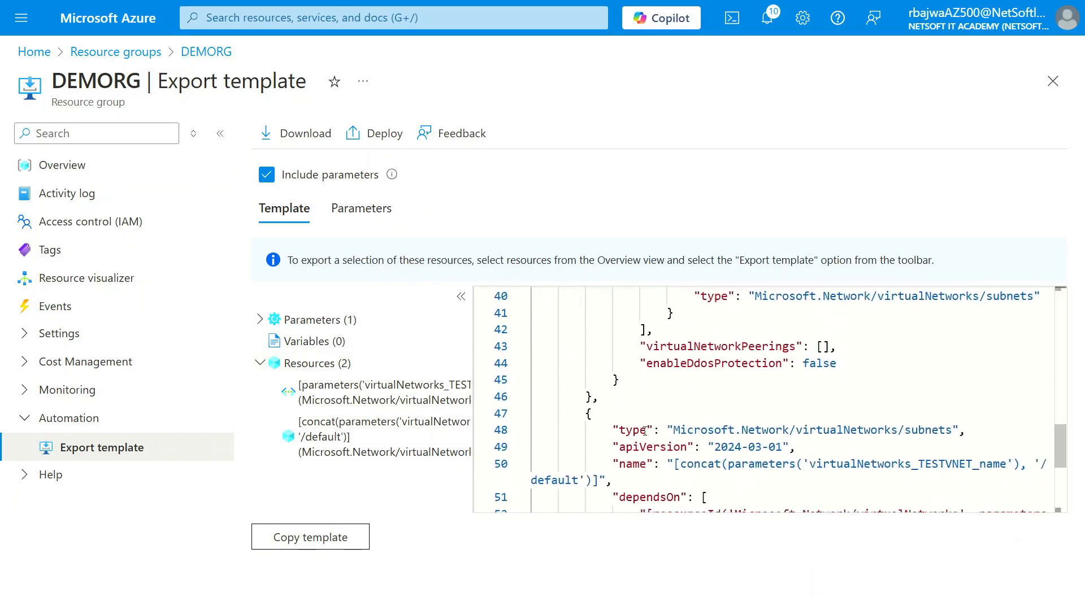
scroll(644, 431, "down", 1)
left_click(27, 475)
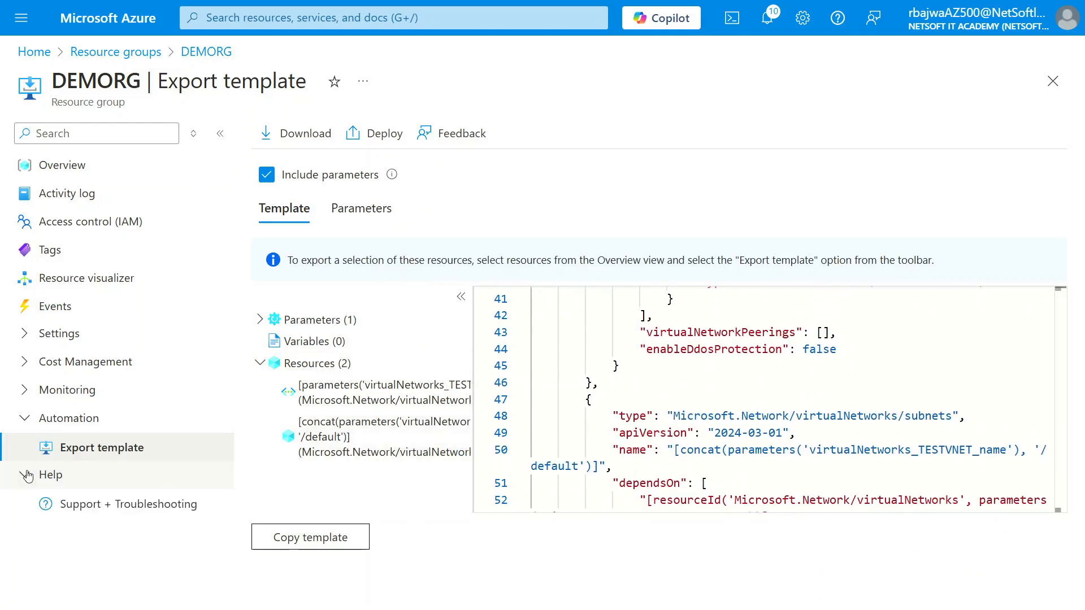
left_click(95, 504)
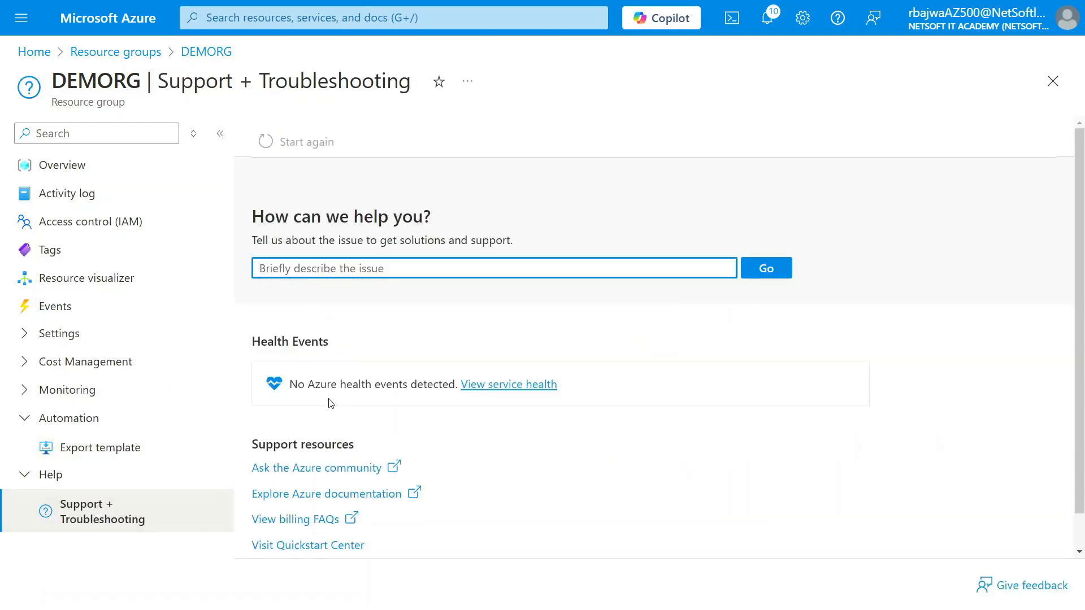